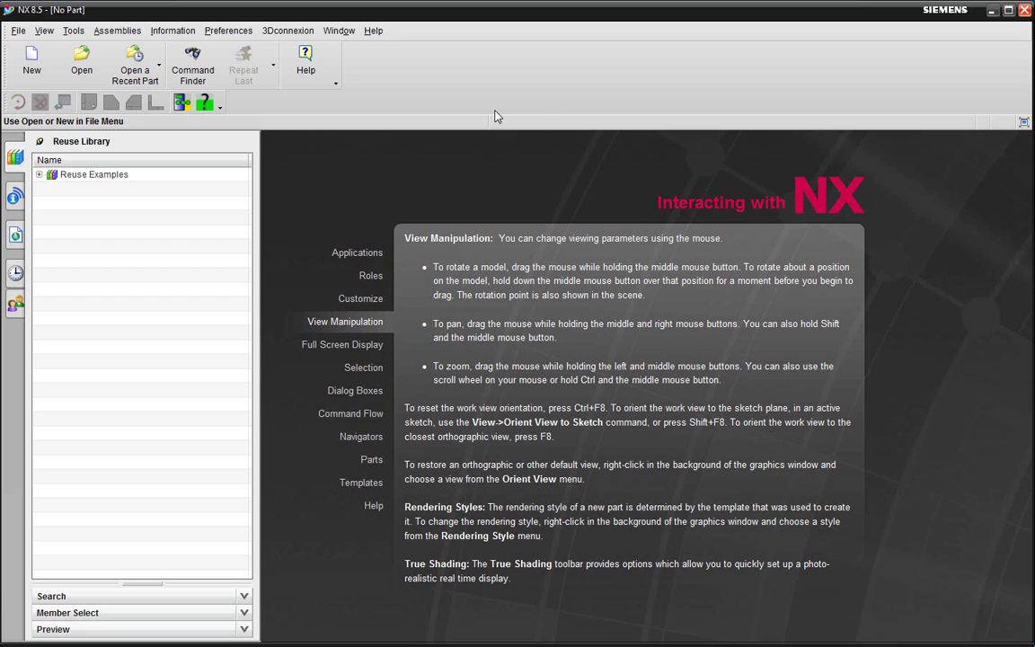
- Open the part file thrucurves_3.prt from the Aula58 folder
left_click(81, 61)
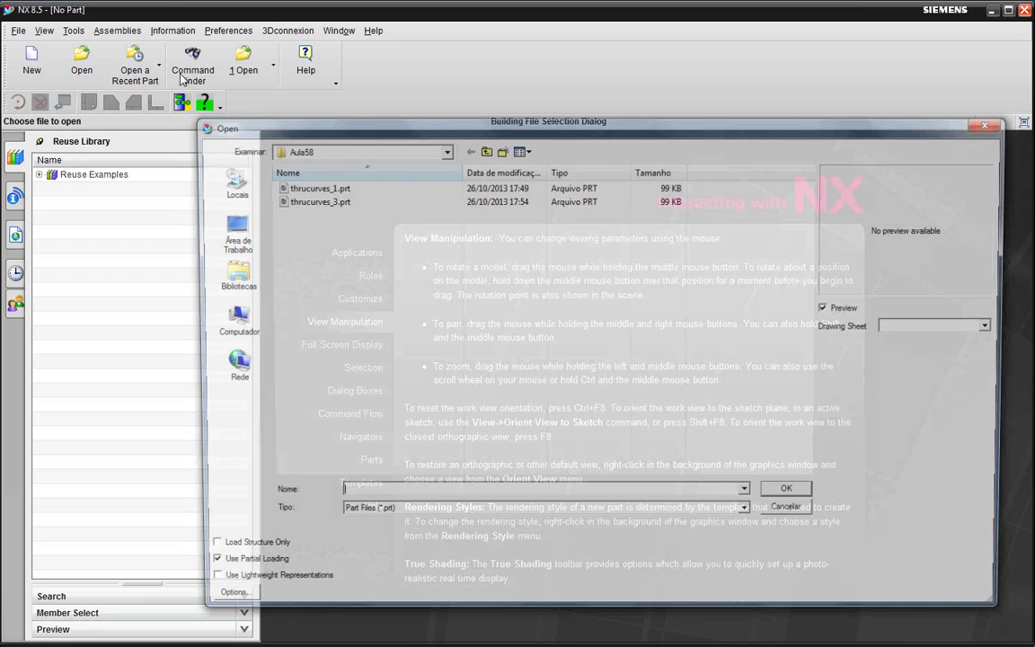
mouse_move(1013, 620)
left_mouse_down()
mouse_move(912, 566)
mouse_move(898, 534)
left_mouse_up()
left_click(293, 202)
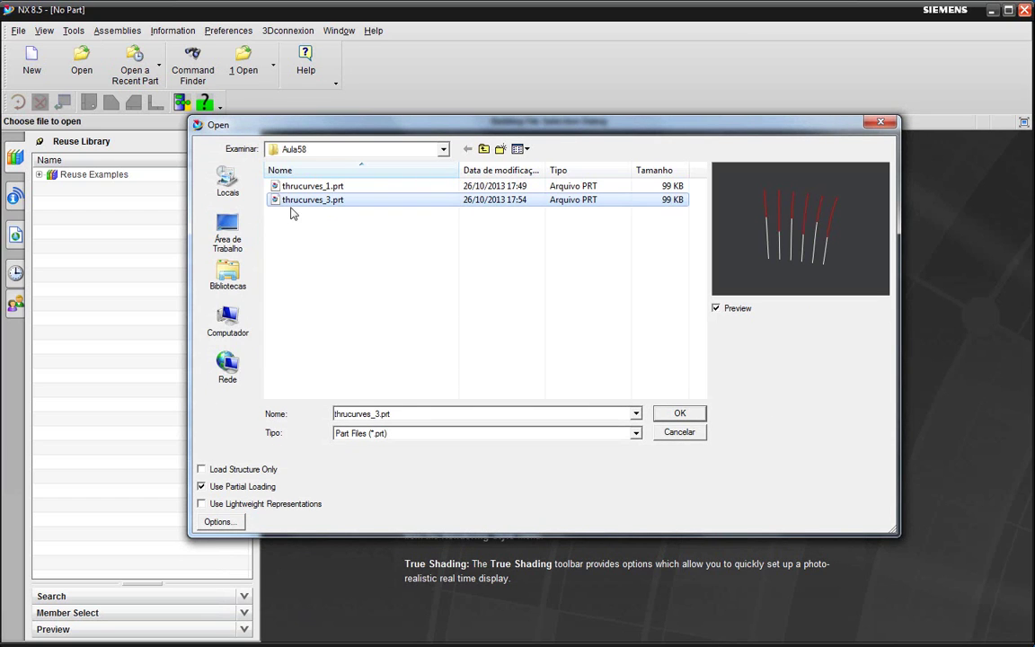
left_click(681, 414)
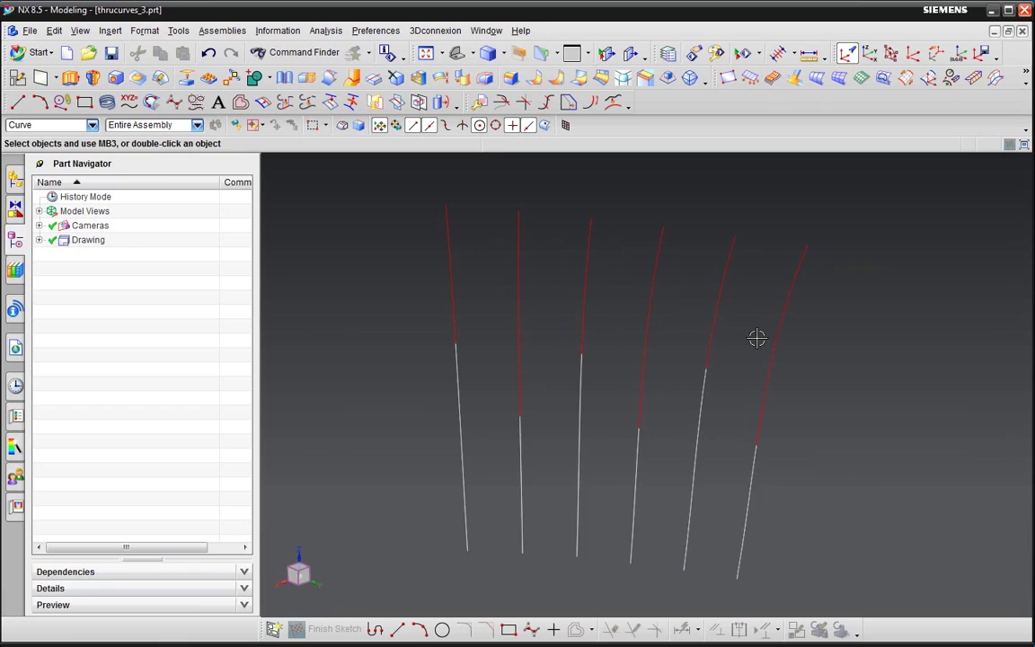
- Examine the six red-and-white curve strings from several angles, including the poles of one red spline
middle_click_drag(757, 338, 621, 286)
scroll(660, 285, "up", 2)
double_click(678, 288)
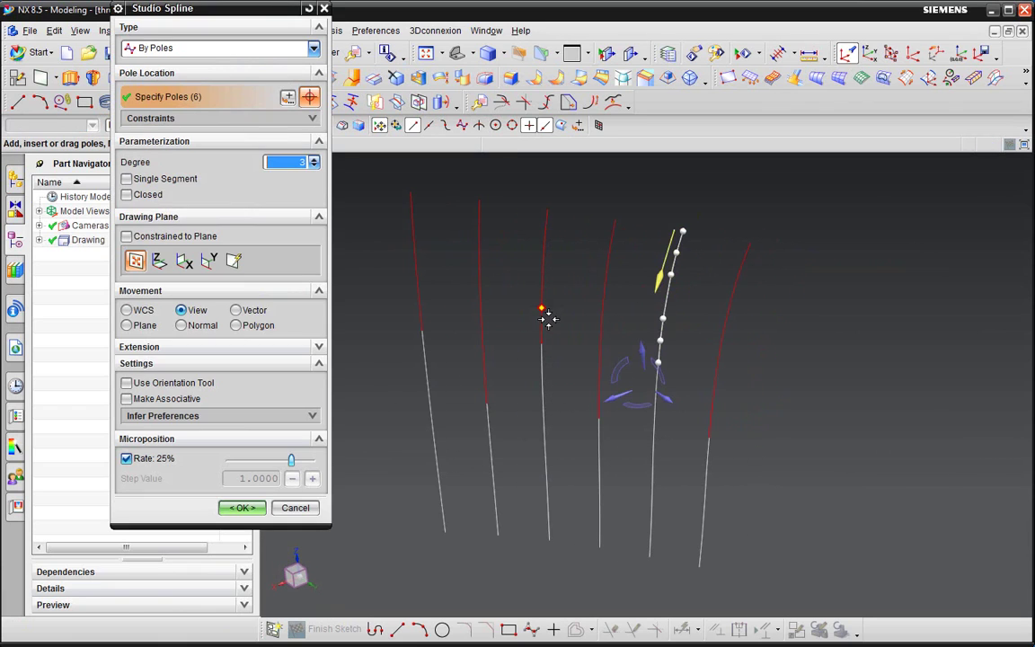
left_click(294, 509)
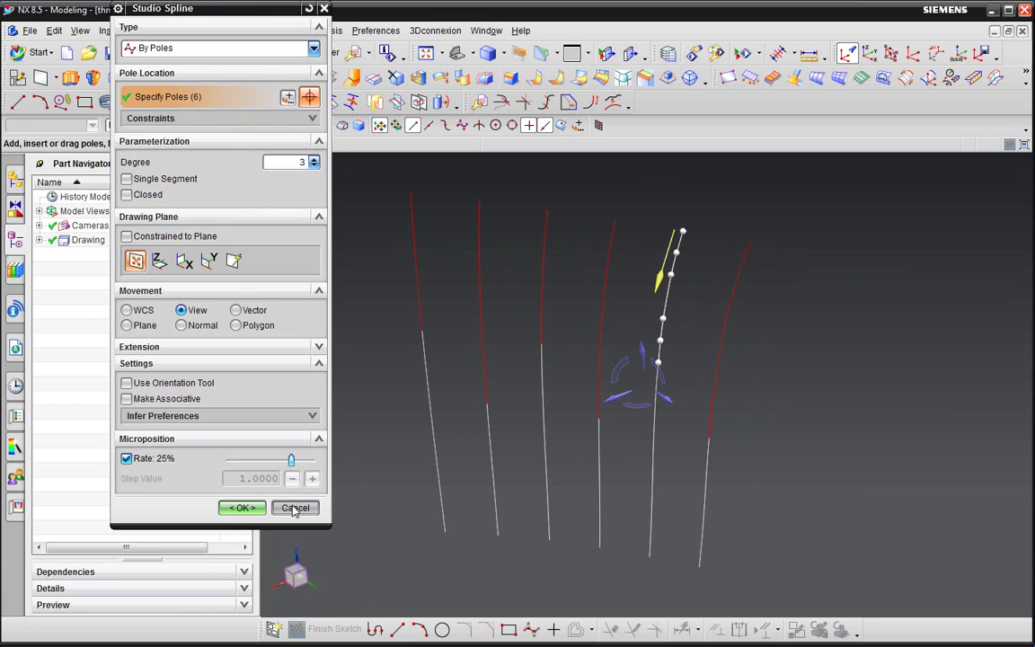
middle_click_drag(607, 266, 629, 270)
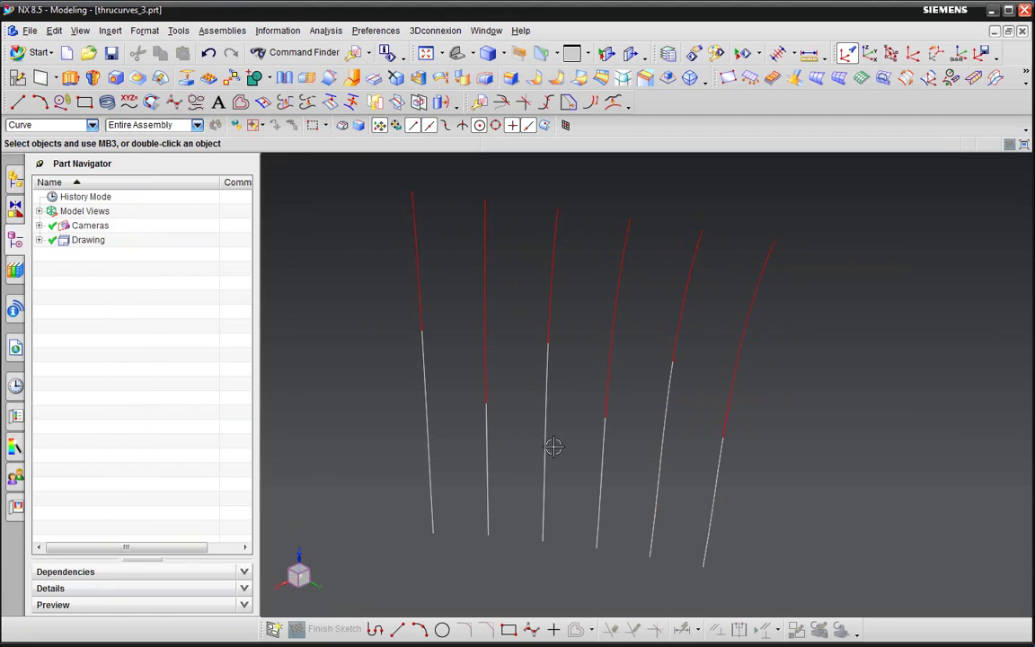
middle_click_drag(563, 242, 600, 245)
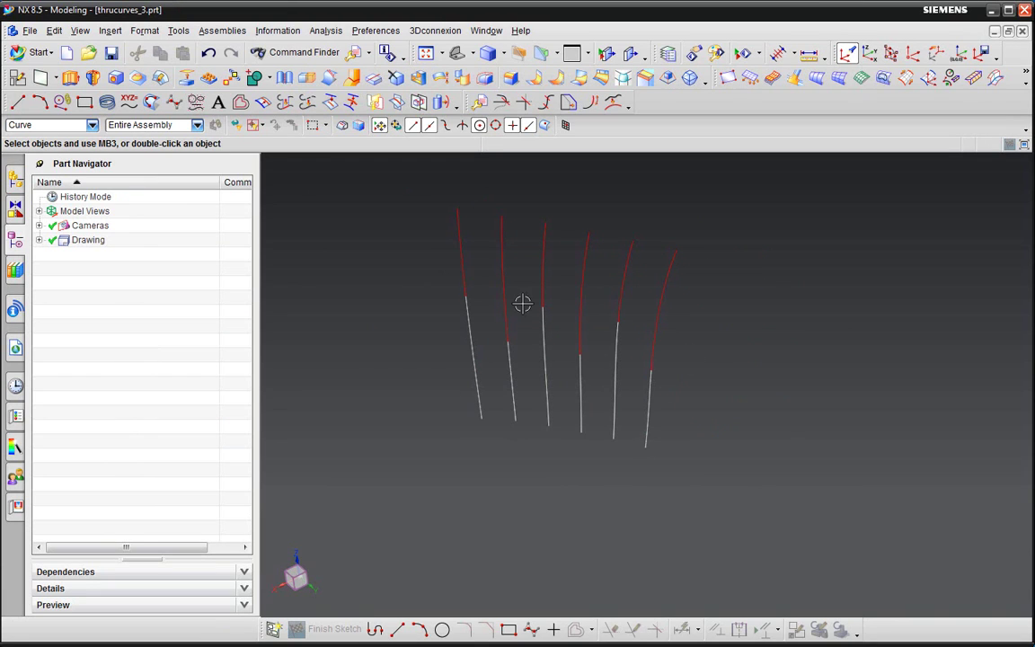
mouse_move(624, 246)
middle_mouse_down()
mouse_move(636, 232)
mouse_move(619, 268)
middle_mouse_up()
scroll(656, 312, "down", 2)
scroll(614, 253, "up", 3)
scroll(623, 272, "down", 2)
scroll(686, 336, "up", 2)
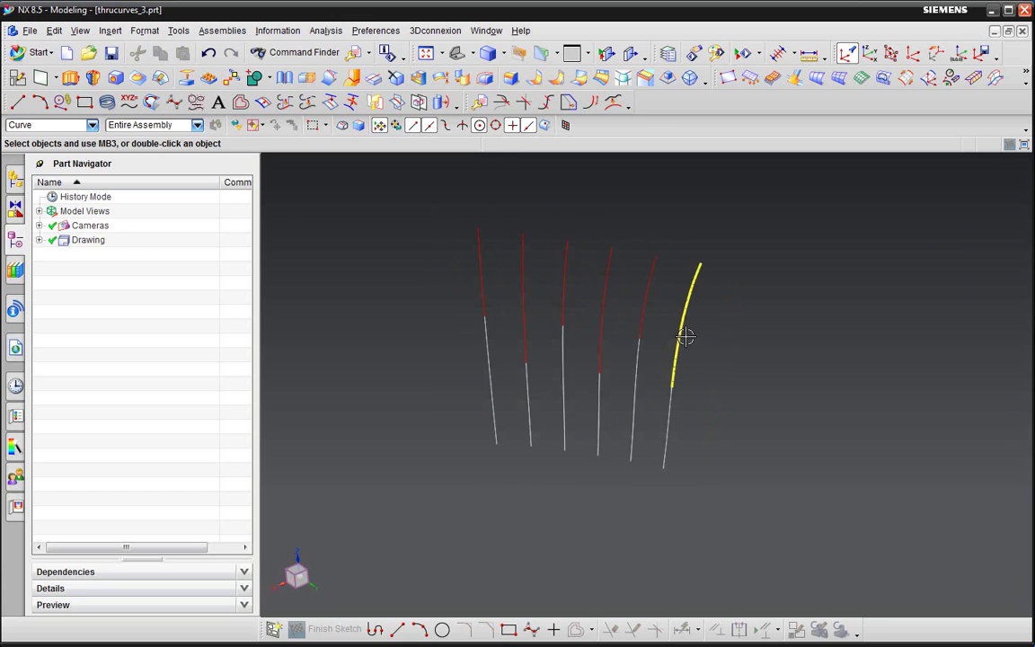
scroll(686, 336, "up", 1)
scroll(735, 418, "down", 2)
scroll(623, 342, "up", 2)
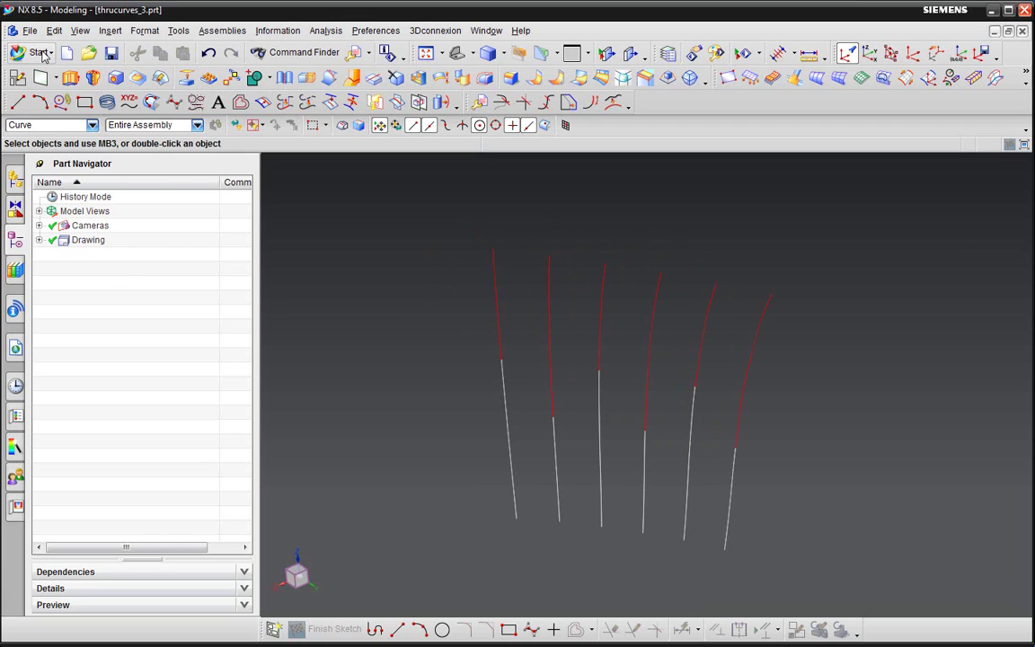
- Switch to the Shape Studio application and add Swoop and Transition to the displayed Surface commands
left_click(42, 53)
left_click(45, 87)
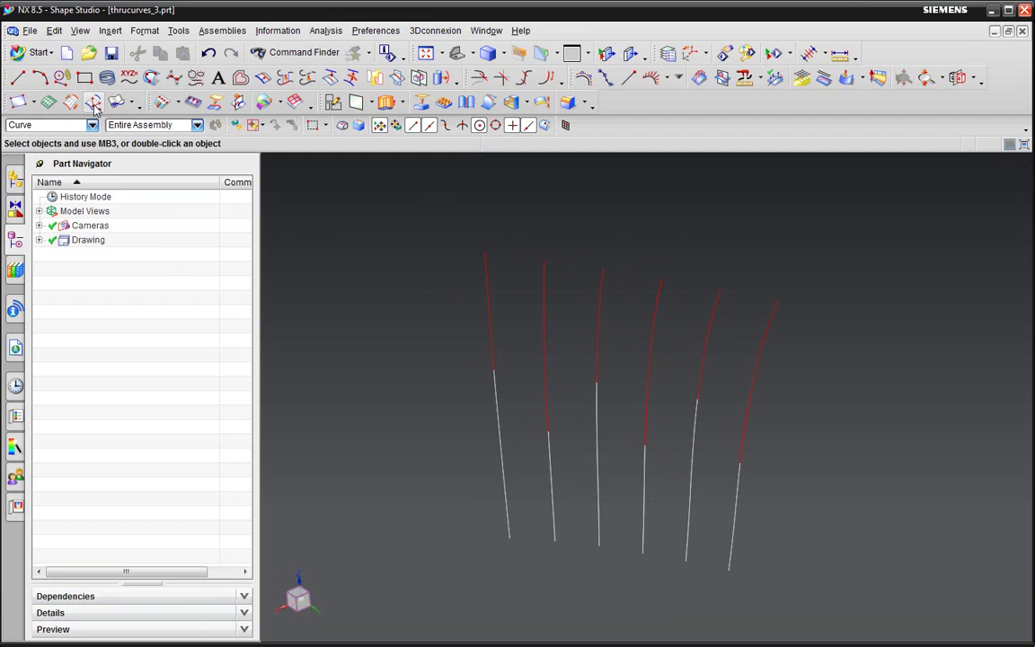
left_click(140, 106)
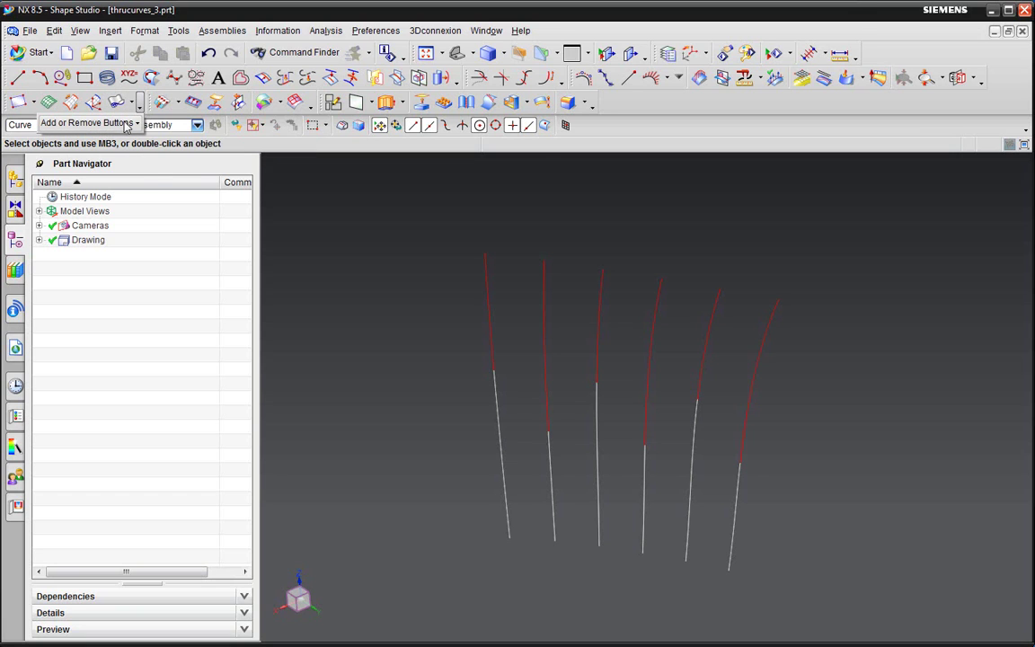
mouse_move(133, 123)
mouse_move(180, 125)
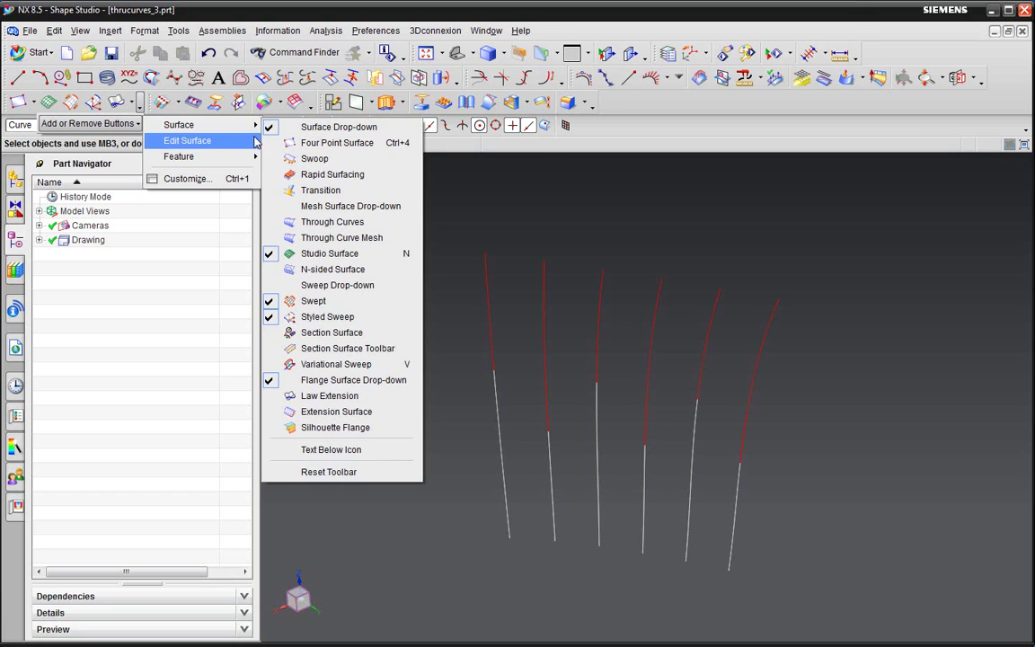
left_click(344, 160)
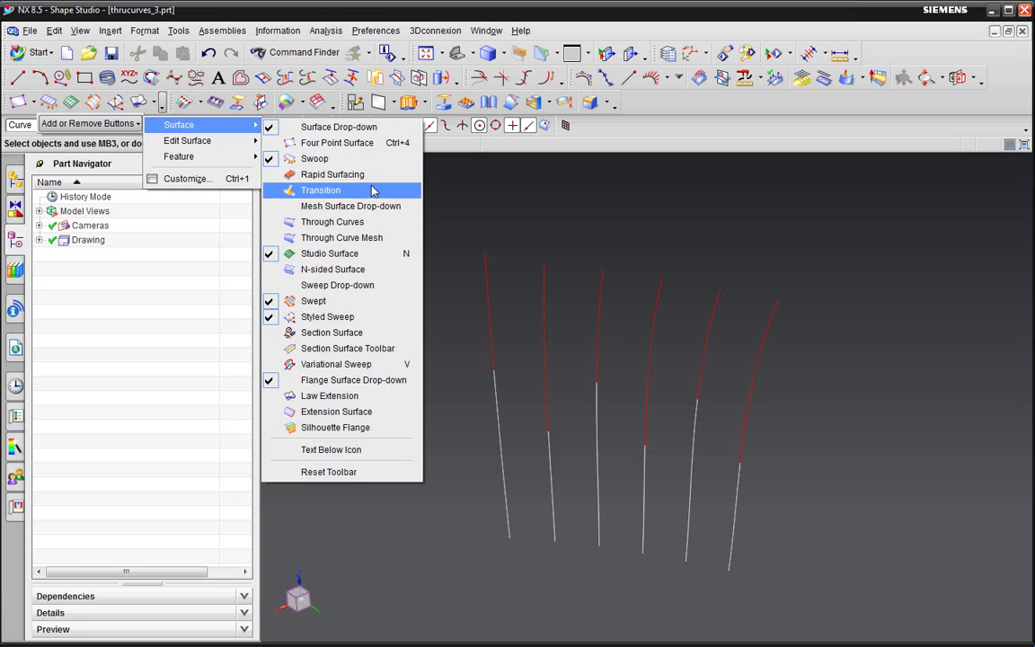
left_click(340, 195)
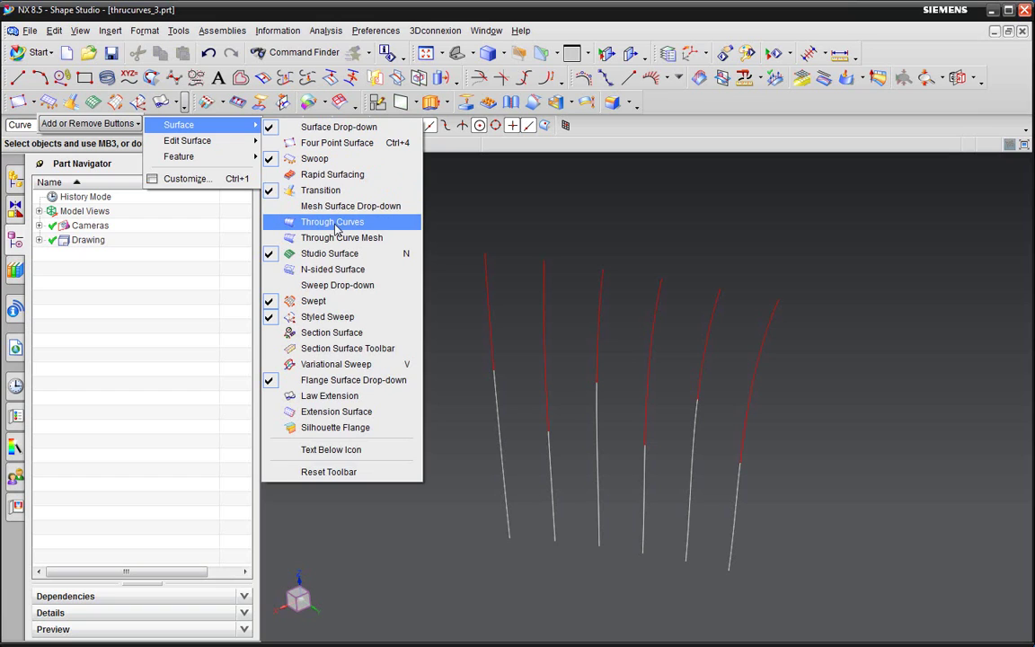
- Add Through Curves, Through Curve Mesh, N-sided Surface, Variational Sweep and Law Extension to the displayed Surface commands
left_click(348, 225)
left_click(343, 238)
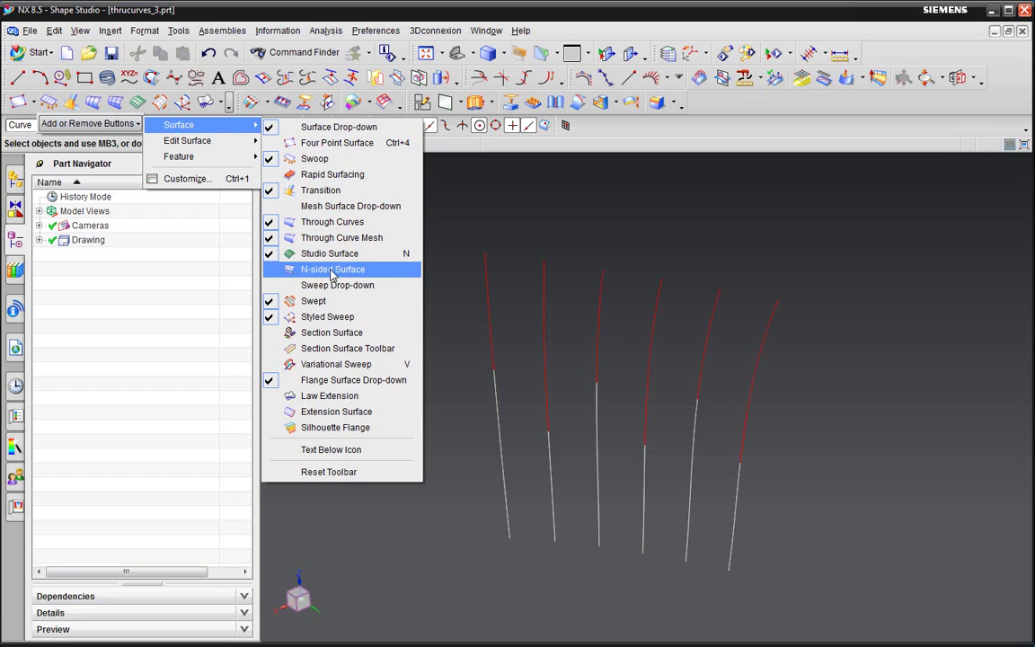
left_click(339, 272)
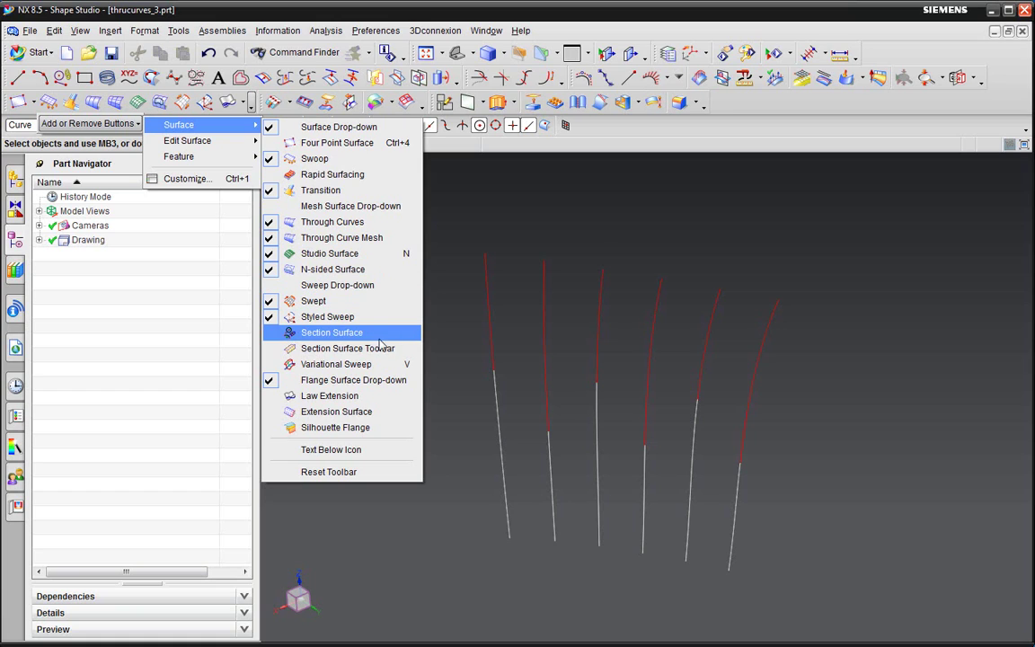
left_click(340, 368)
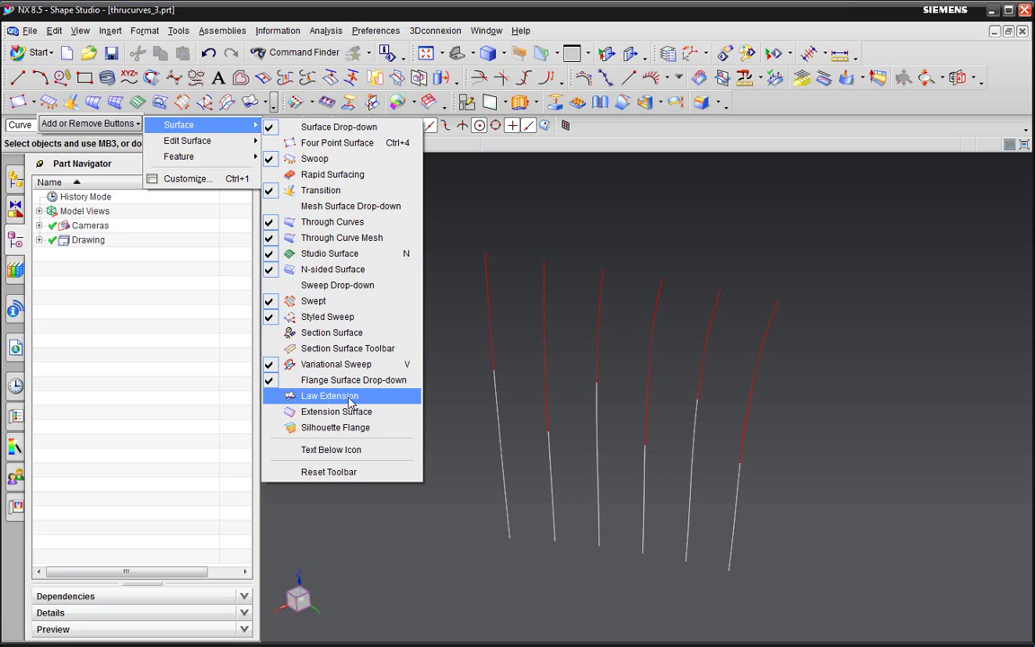
left_click(349, 400)
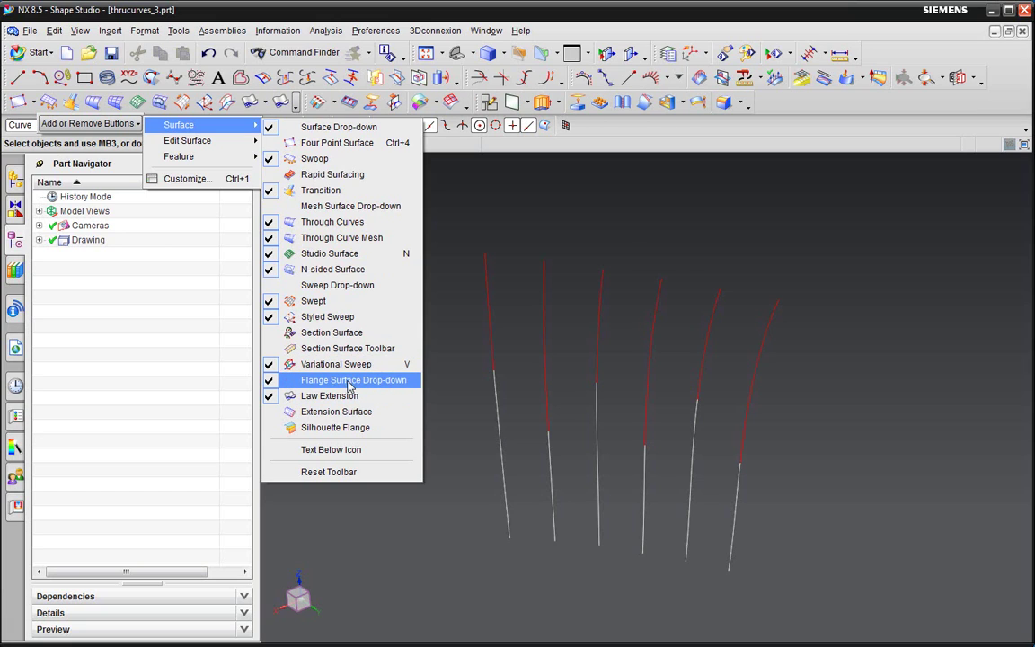
- Replace the Flange Surface Drop-down with Extension Surface, Section Surface and Section Surface Toolbar among the displayed Surface commands
left_click(354, 385)
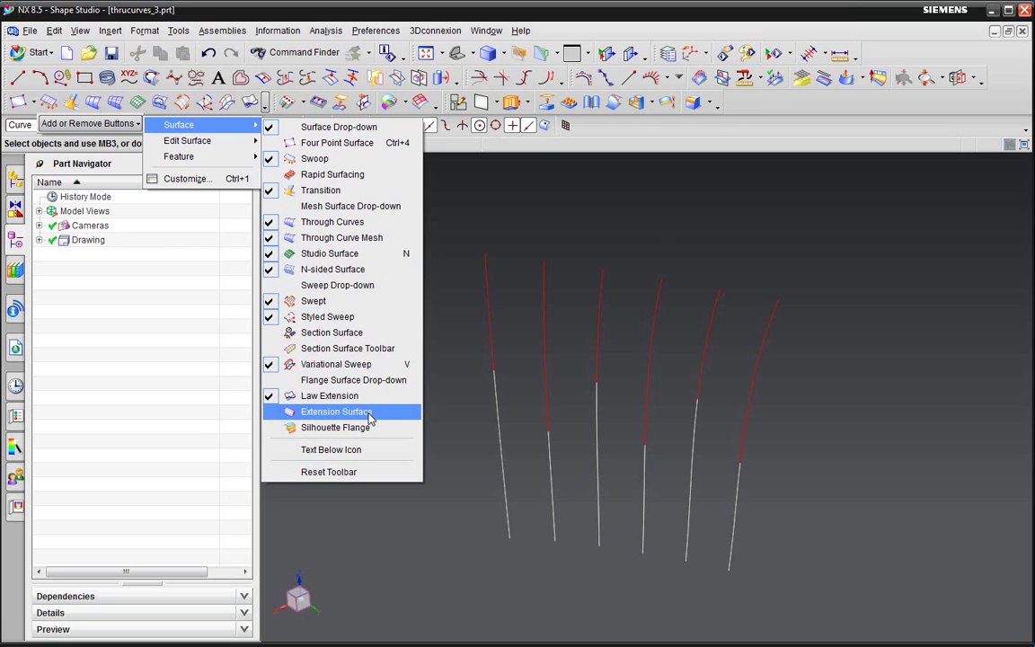
left_click(368, 415)
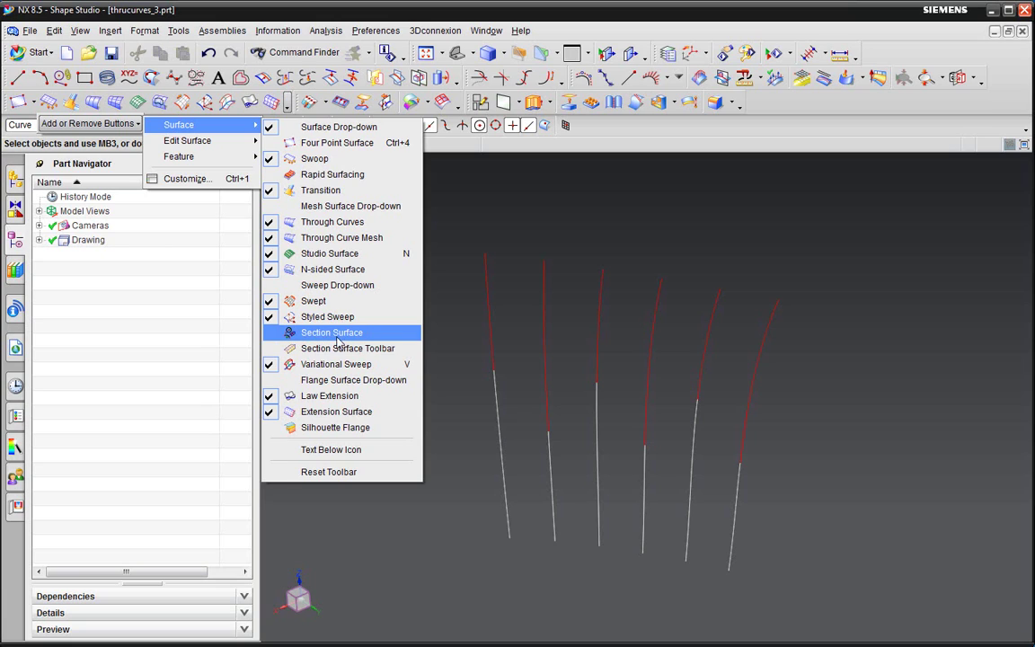
left_click(356, 335)
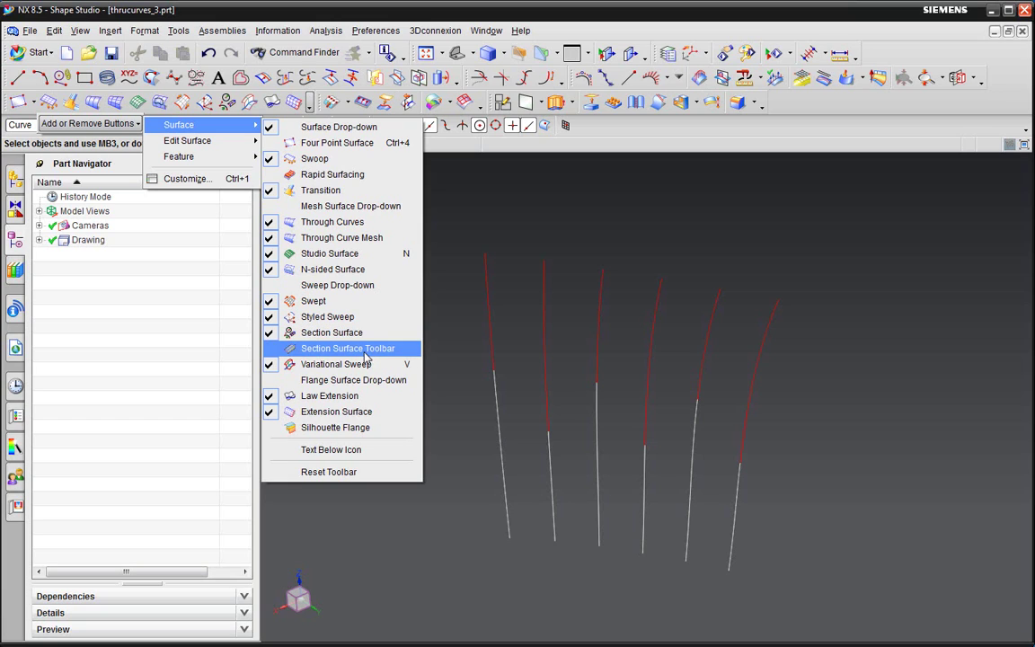
left_click(361, 352)
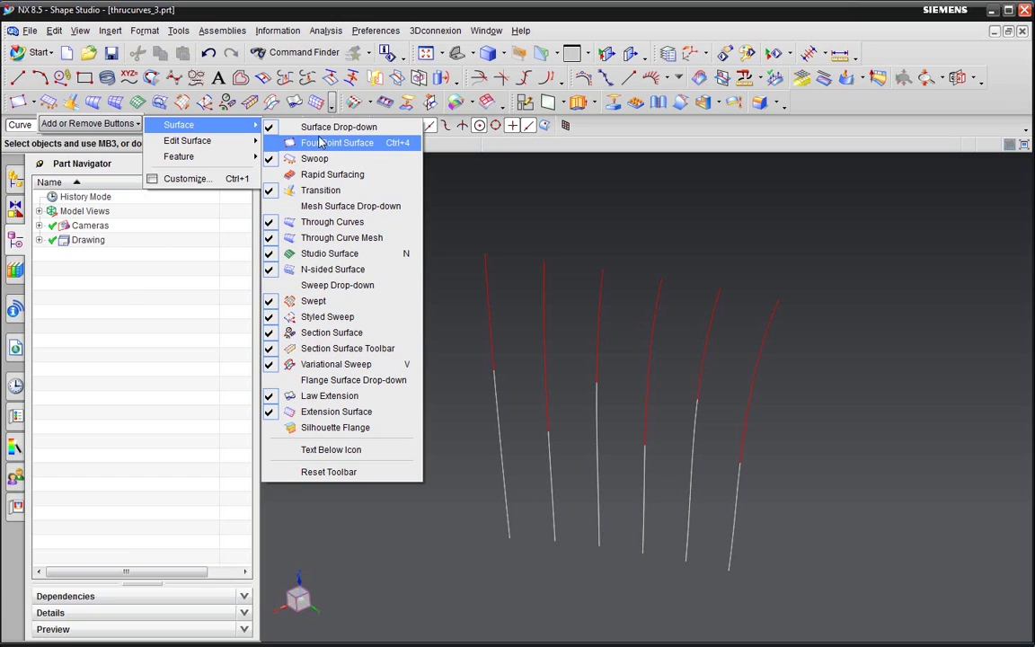
left_click(643, 136)
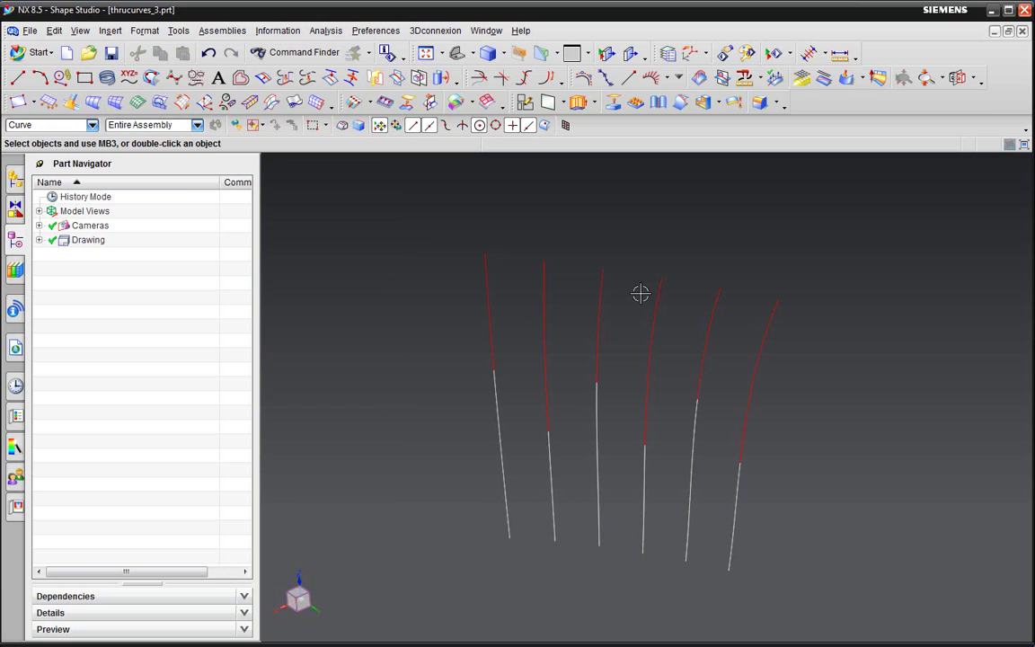
- Start a Through Curves surface using the rightmost red-and-white curve string as its first section
mouse_move(665, 290)
middle_mouse_down()
mouse_move(651, 284)
mouse_move(670, 289)
middle_mouse_up()
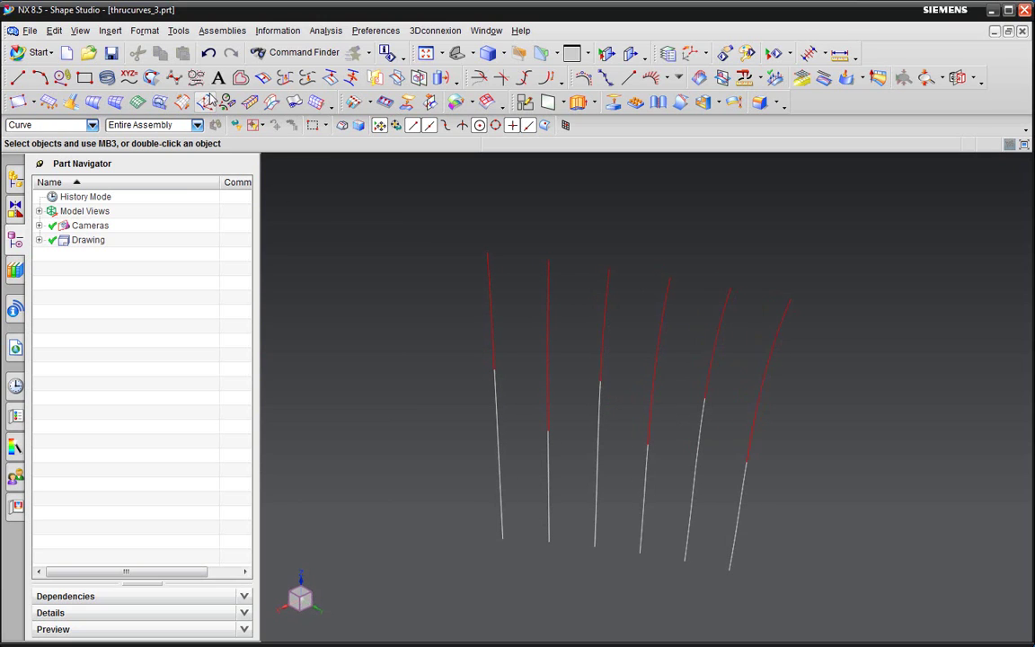
left_click(95, 106)
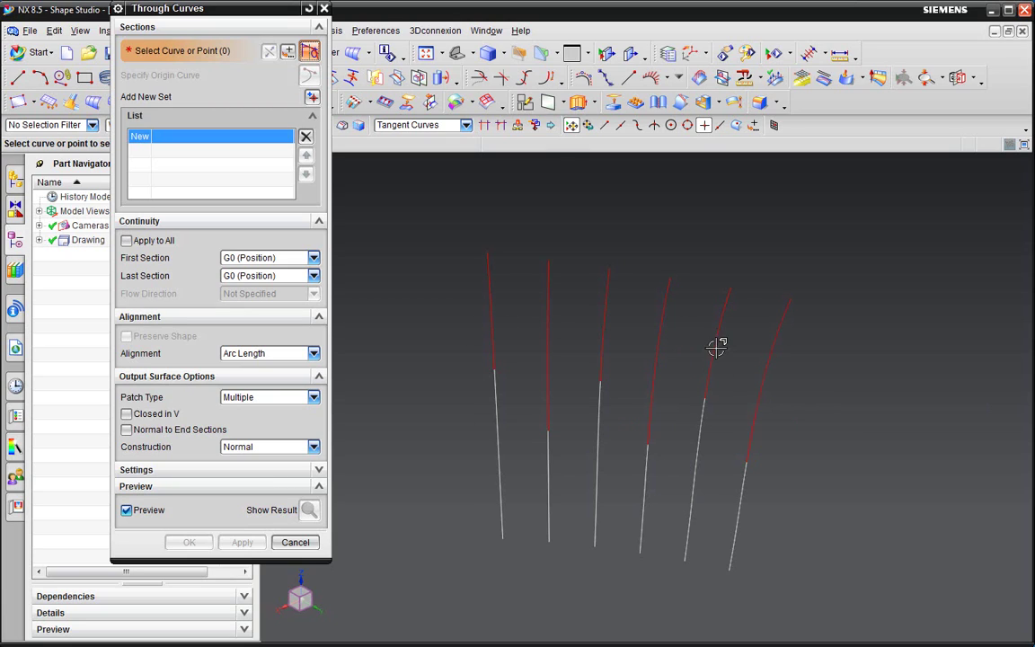
mouse_move(624, 404)
middle_mouse_down()
mouse_move(869, 390)
mouse_move(824, 402)
mouse_move(822, 386)
mouse_move(873, 397)
mouse_move(863, 395)
middle_mouse_up()
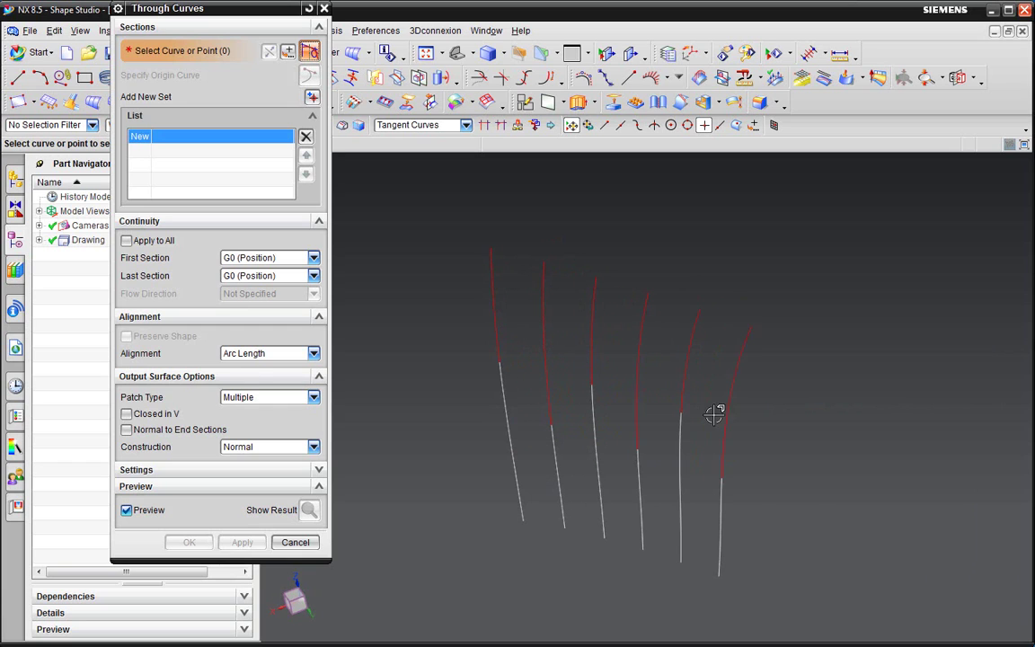
mouse_move(610, 363)
middle_mouse_down()
mouse_move(640, 298)
mouse_move(619, 298)
mouse_move(594, 314)
mouse_move(665, 316)
mouse_move(635, 326)
mouse_move(688, 388)
mouse_move(697, 375)
mouse_move(674, 293)
mouse_move(731, 294)
mouse_move(763, 351)
mouse_move(730, 364)
mouse_move(733, 344)
middle_mouse_up()
scroll(682, 294, "up", 2)
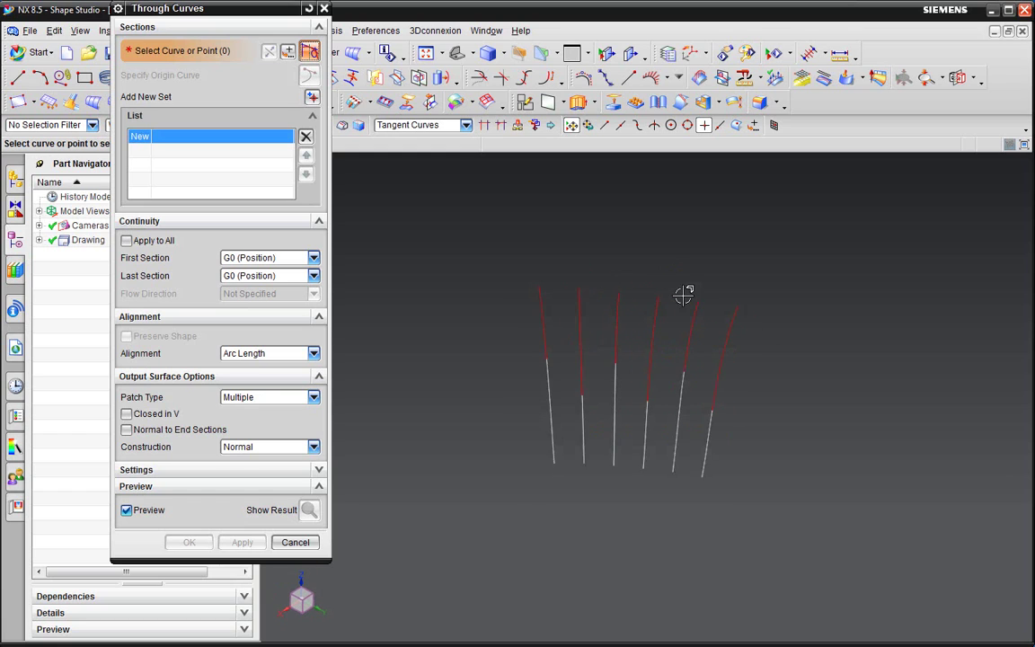
mouse_move(683, 285)
middle_mouse_down()
mouse_move(697, 260)
mouse_move(638, 284)
middle_mouse_up()
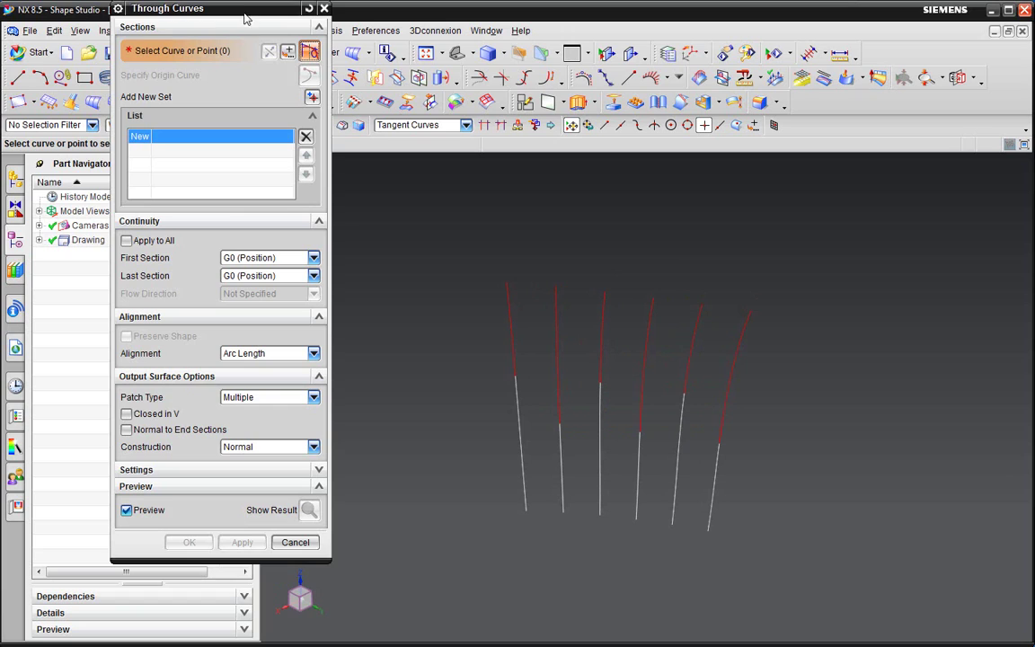
left_click_drag(220, 13, 215, 63)
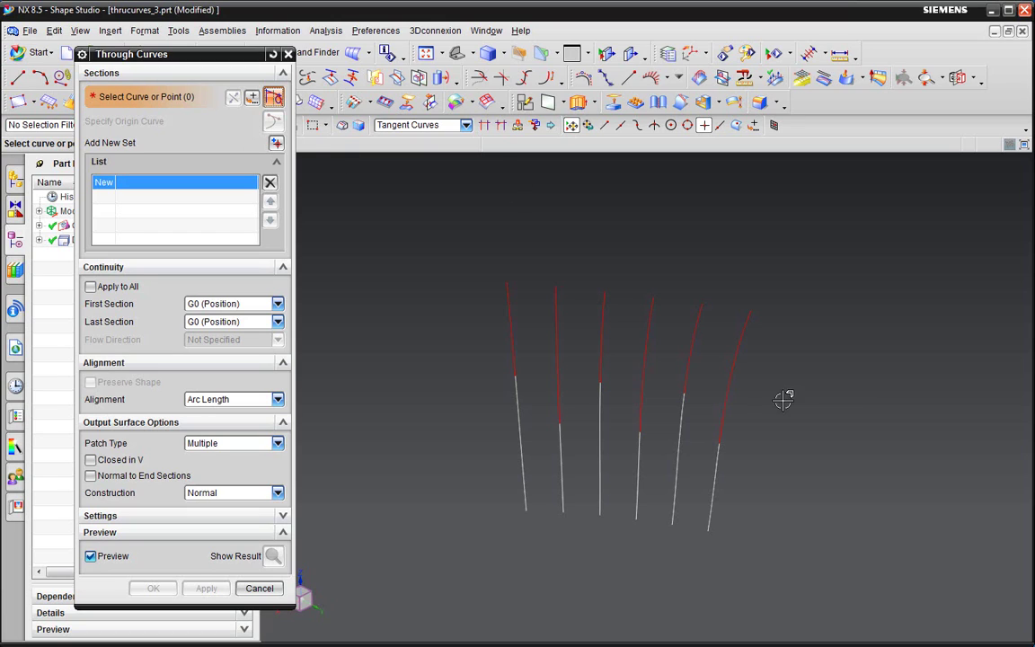
left_click(724, 415)
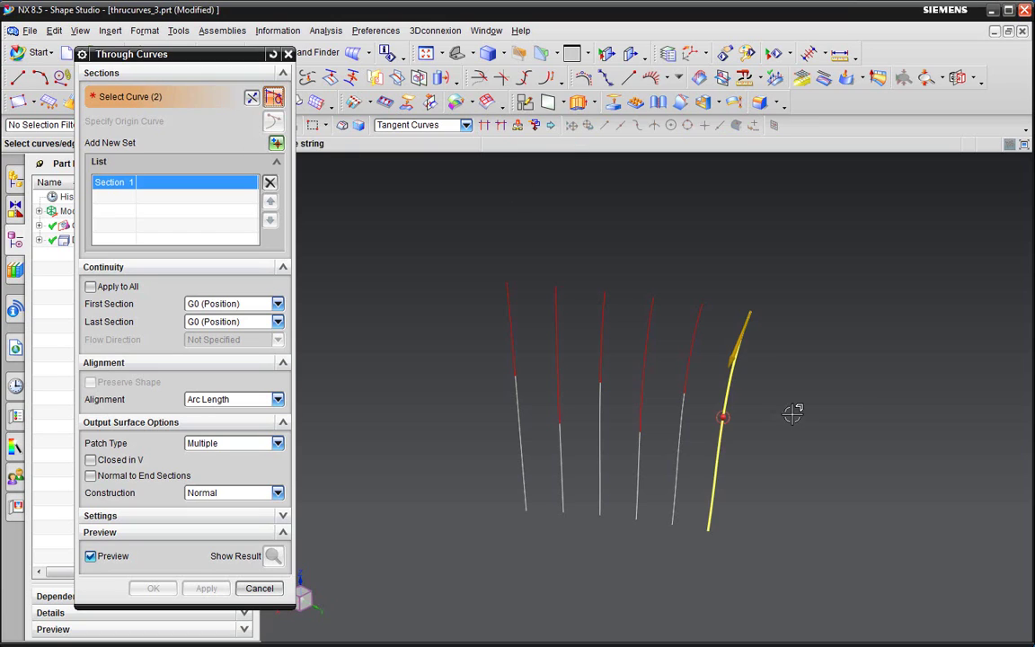
middle_click(818, 332)
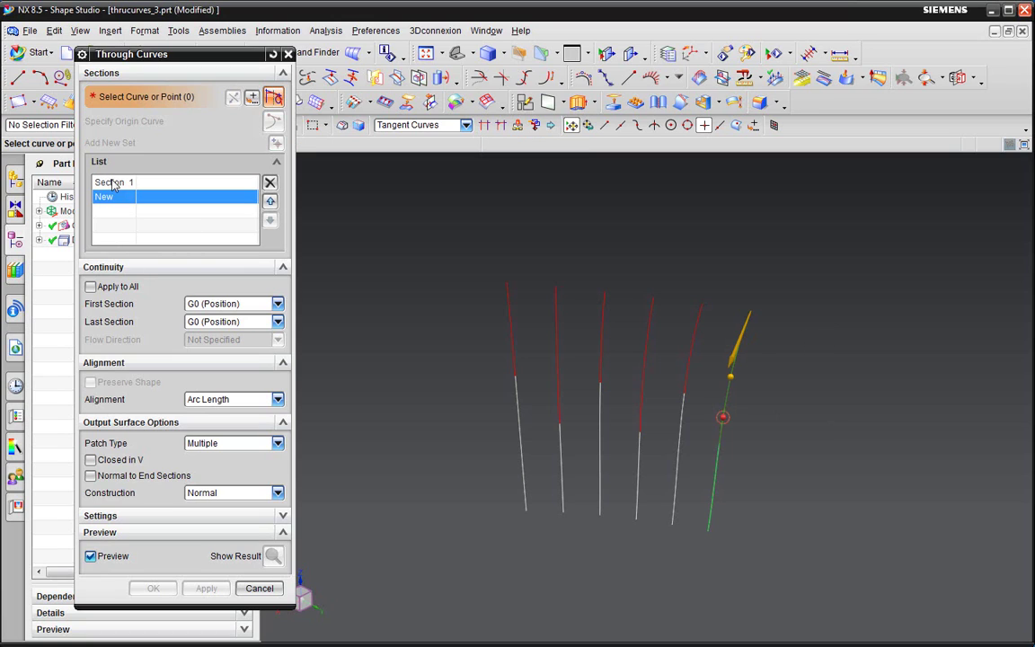
- Add the second, third and fourth curve strings from the right, each as its own section of the Through Curves surface
left_click(697, 350)
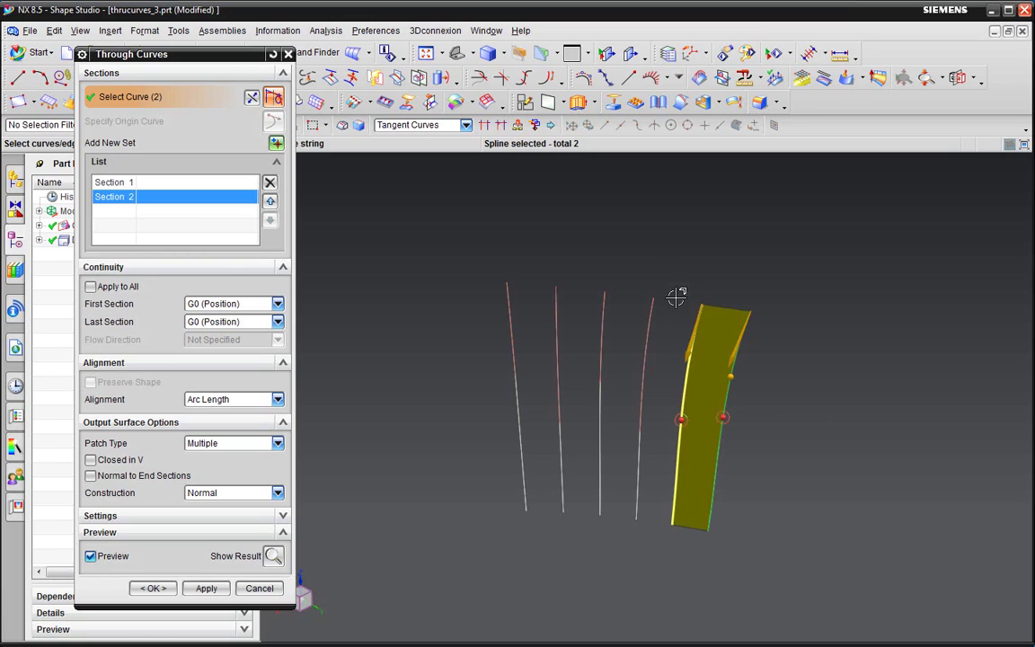
mouse_move(758, 328)
middle_mouse_down()
mouse_move(800, 321)
mouse_move(766, 311)
mouse_move(774, 321)
middle_mouse_up()
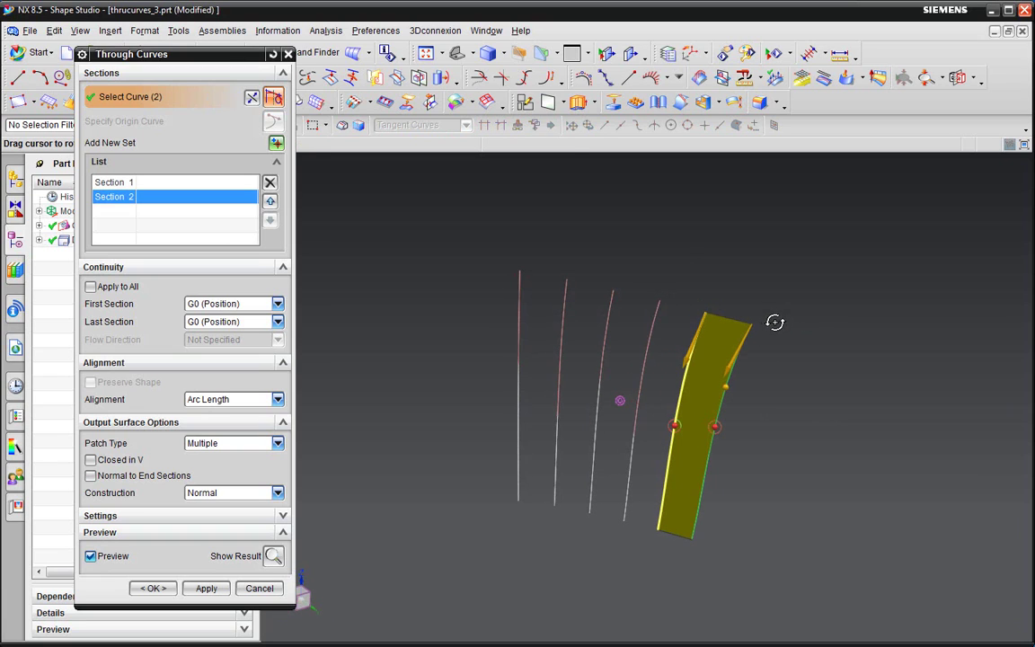
middle_click(678, 262)
left_click(657, 343)
middle_click(638, 295)
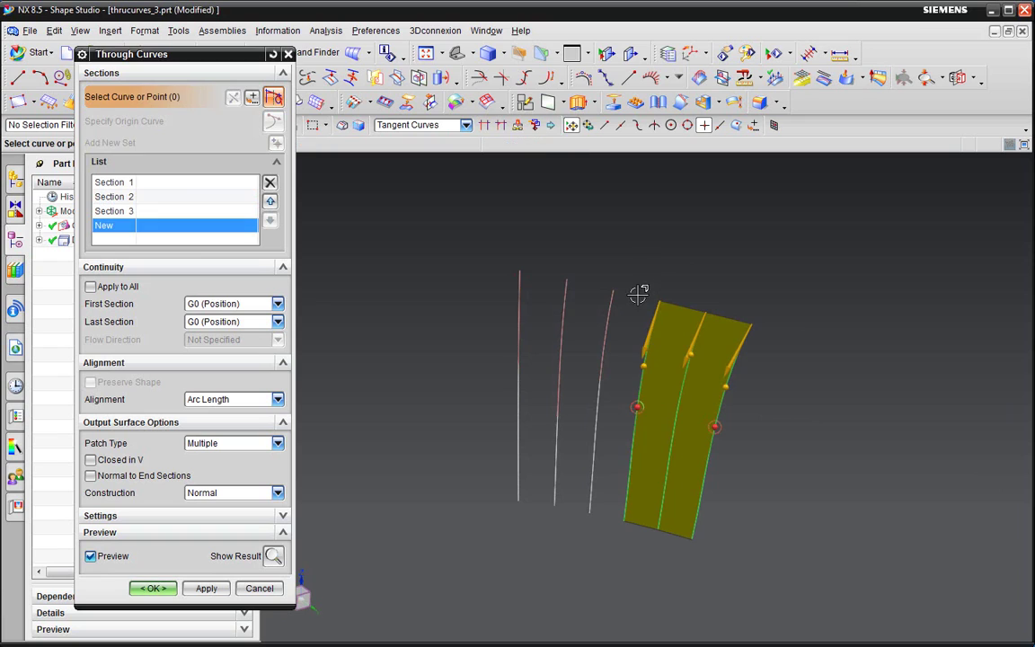
left_click(610, 310)
middle_click(605, 272)
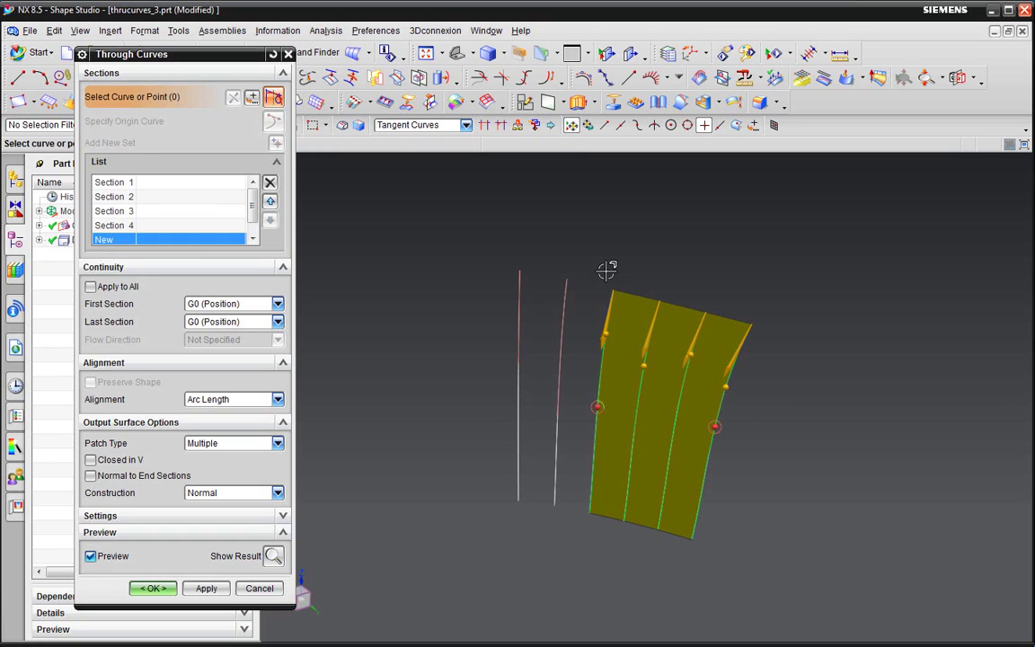
- Add the two leftmost curve strings as the fifth and sixth sections, check the section list, and create the surface
left_click(564, 328)
middle_click(553, 261)
left_click(523, 299)
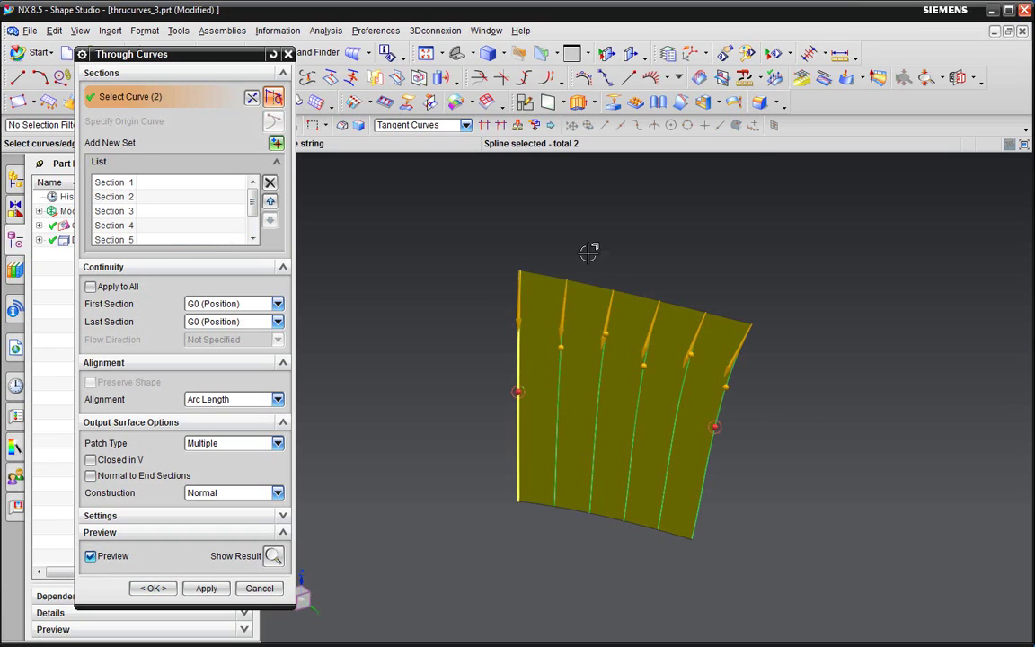
middle_click_drag(486, 292, 466, 278)
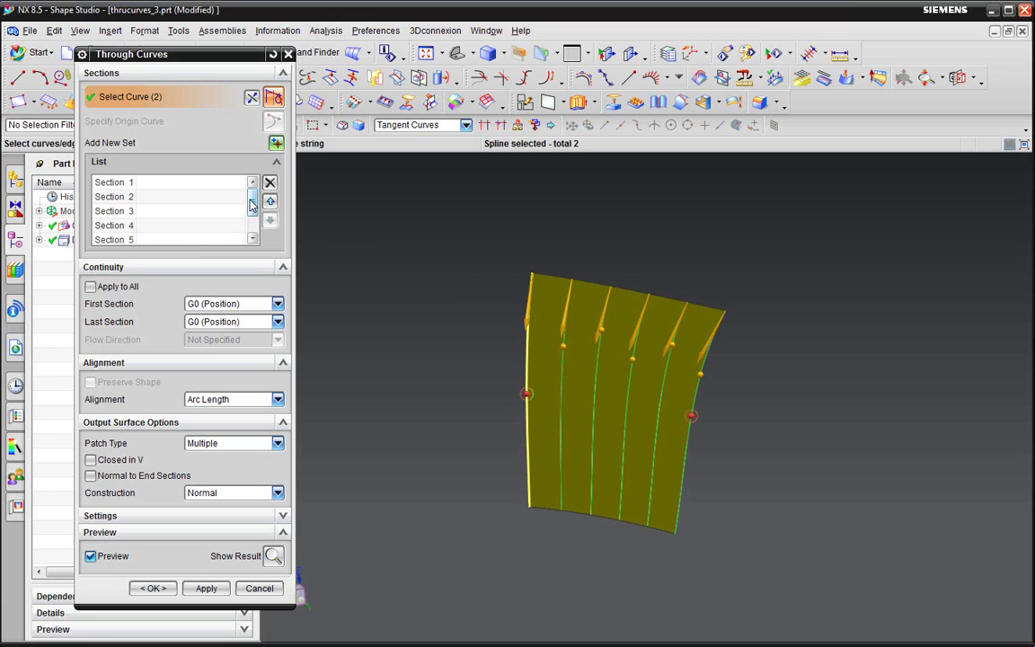
scroll(252, 231, "down", 2)
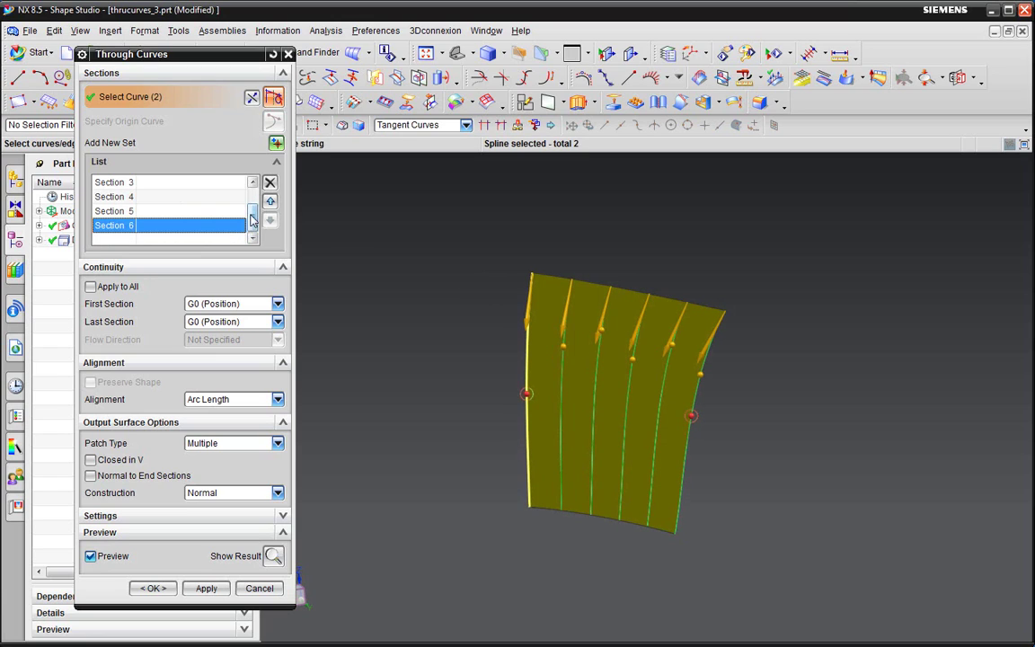
scroll(228, 180, "up", 2)
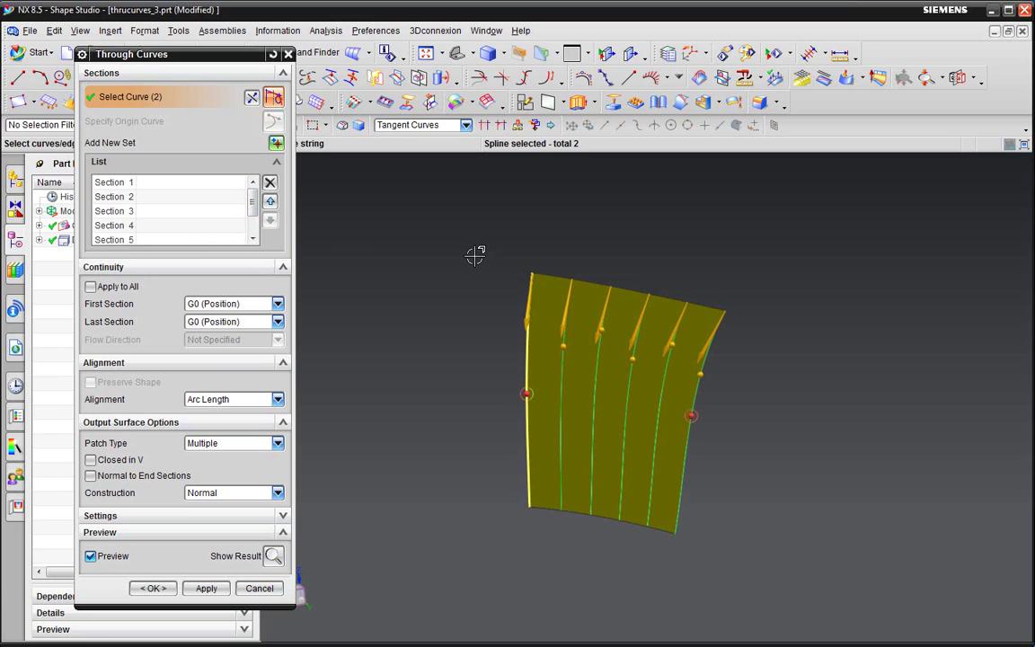
middle_click_drag(648, 278, 745, 321)
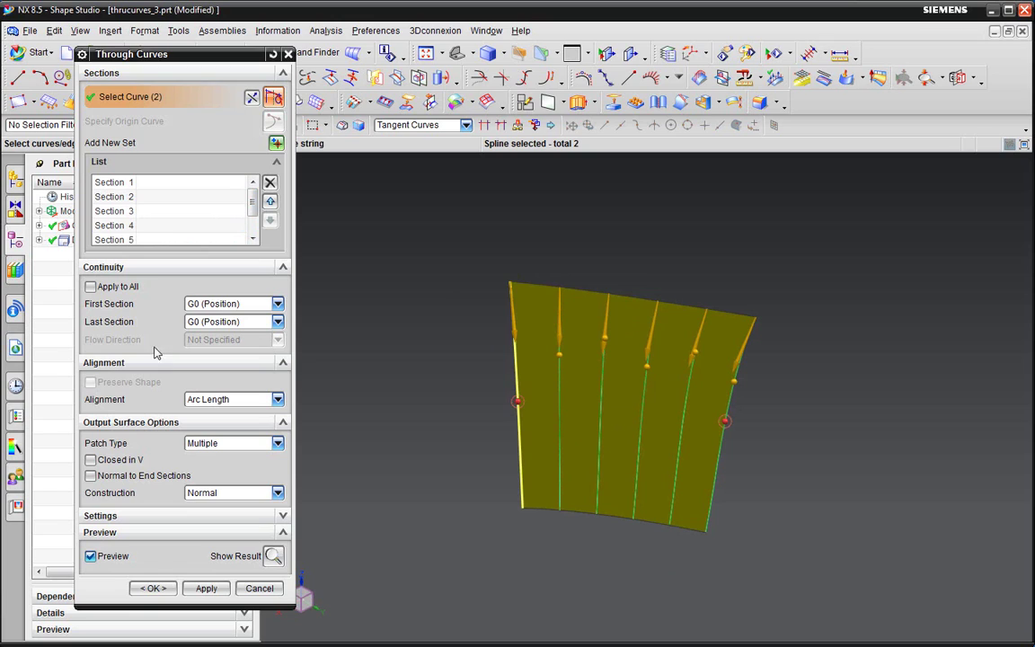
left_click(150, 589)
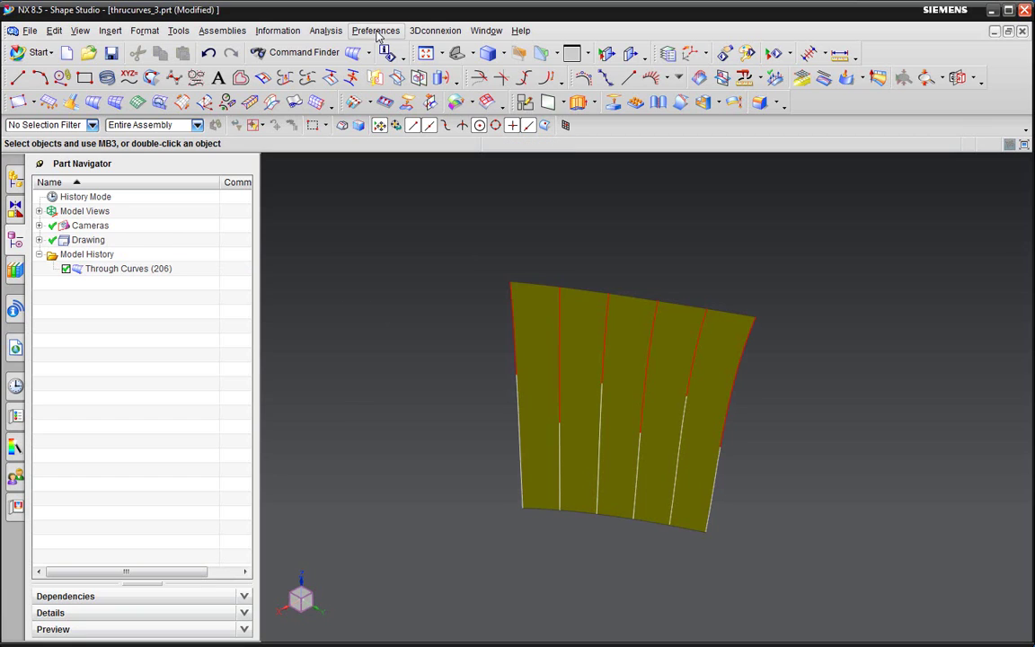
- Set the grid lines V count to 3 in the modeling preferences
left_click(378, 31)
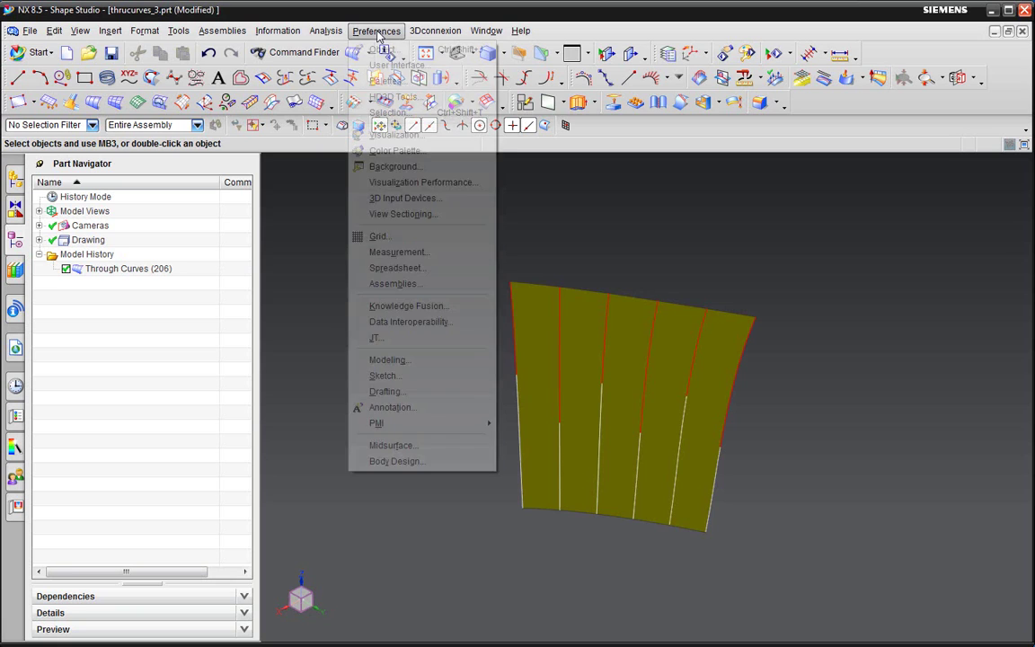
left_click(396, 360)
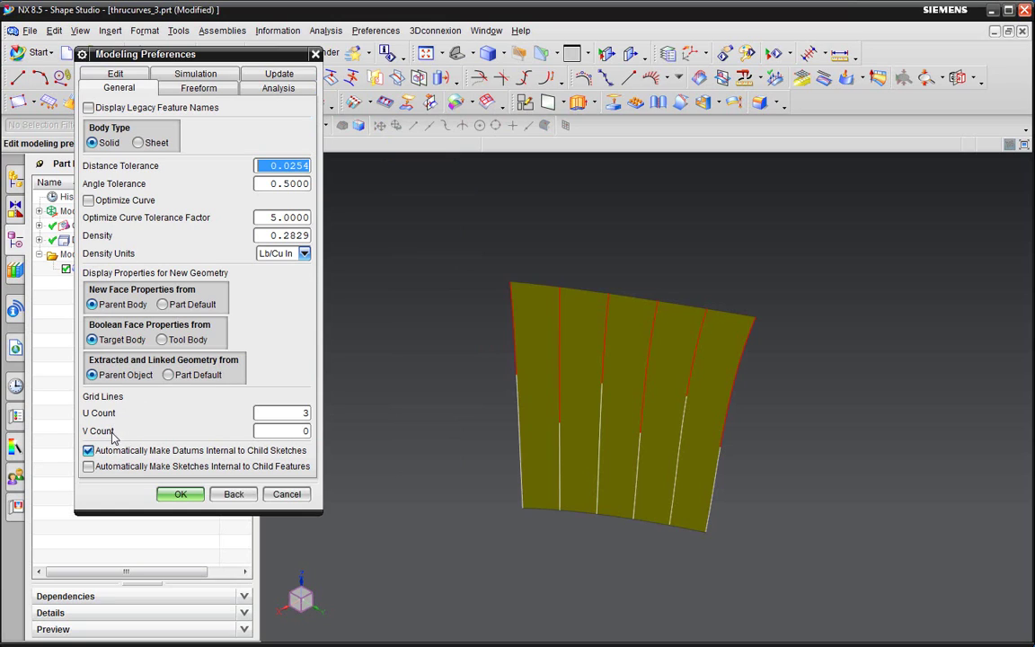
left_click(305, 432)
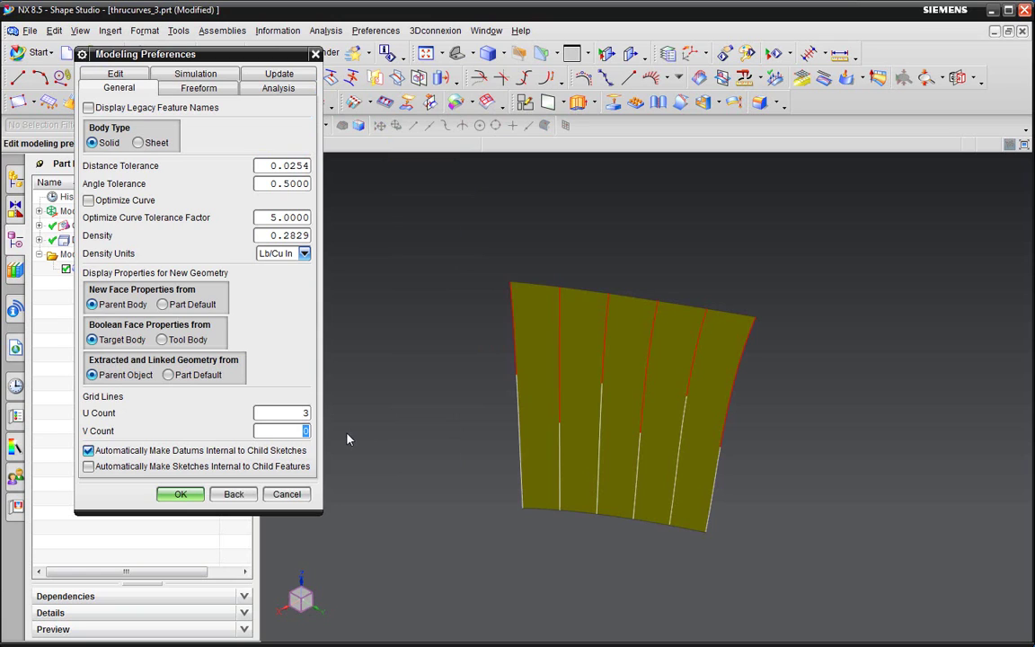
type("3")
left_click(177, 496)
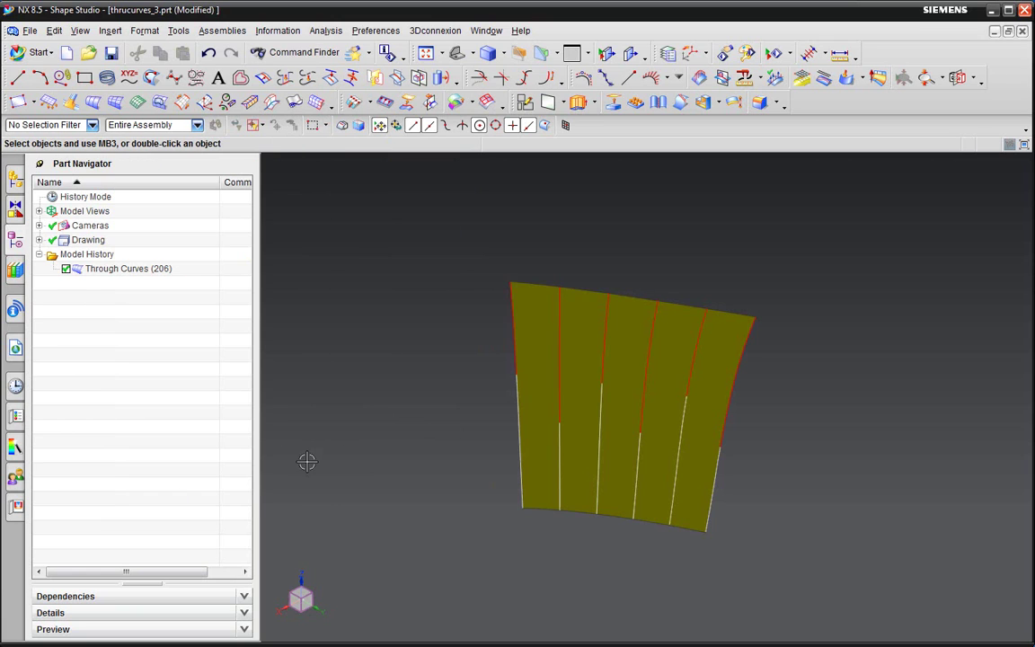
- Switch the model display to wireframe and examine the grid lines on the surface
right_click_drag(440, 294, 271, 236)
middle_click_drag(414, 301, 444, 319)
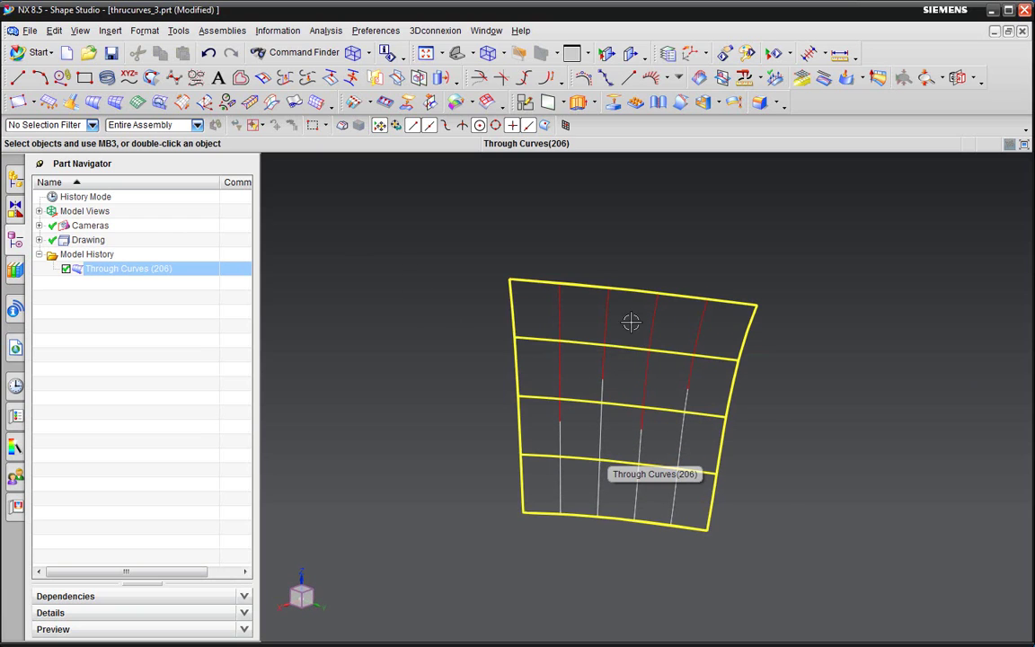
middle_click_drag(353, 439, 373, 352)
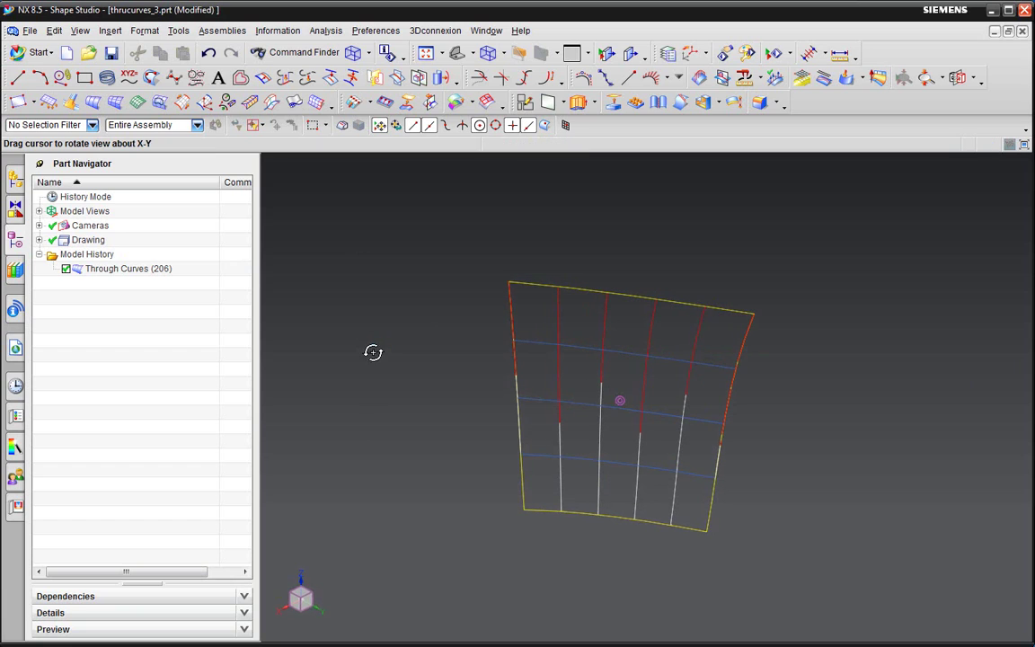
- Set both the U and V grid line counts to 0 in the modeling preferences
left_click(377, 30)
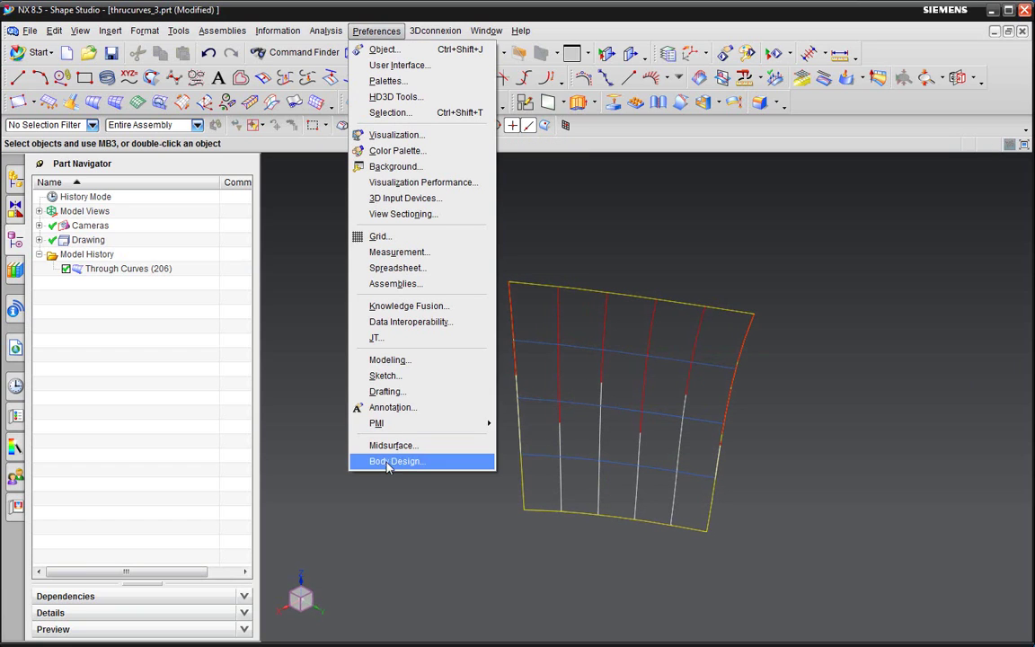
left_click(414, 360)
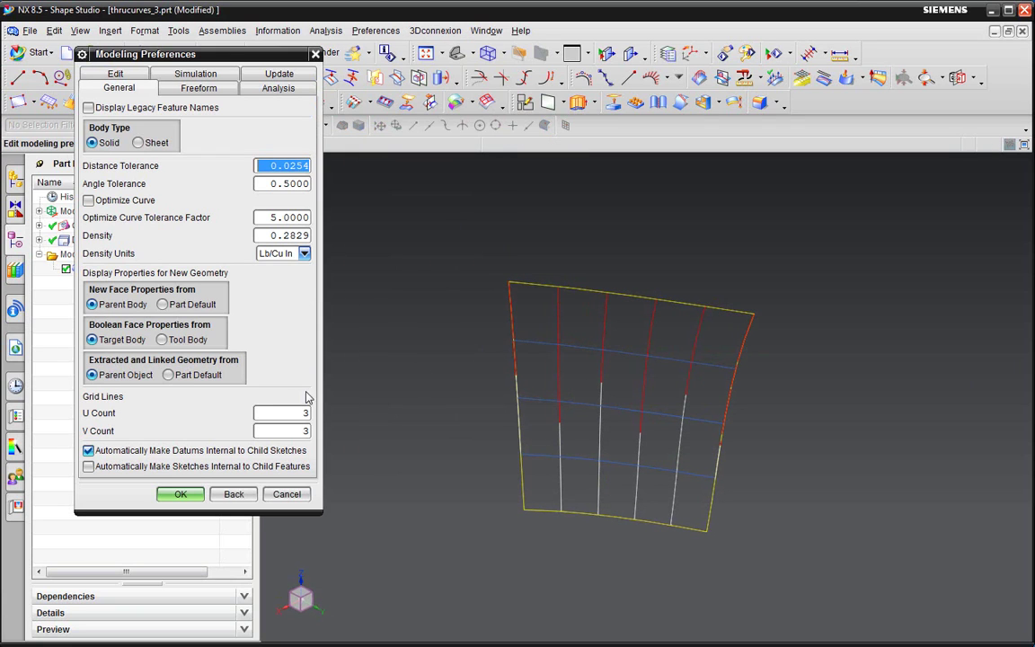
left_click(287, 431)
type("0")
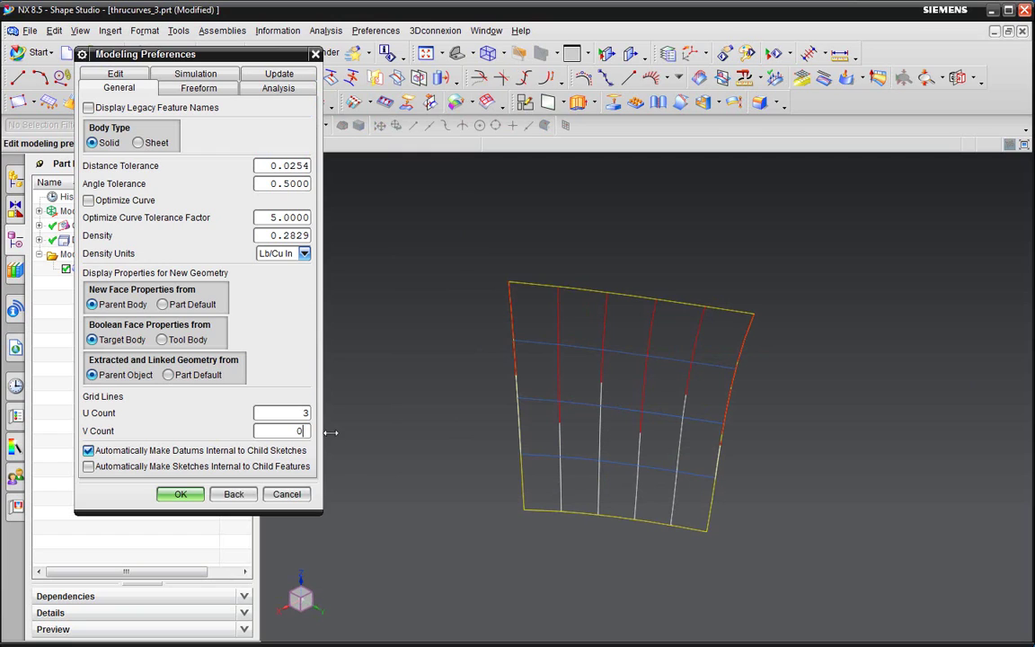
left_click(302, 412)
type("0")
left_click(181, 495)
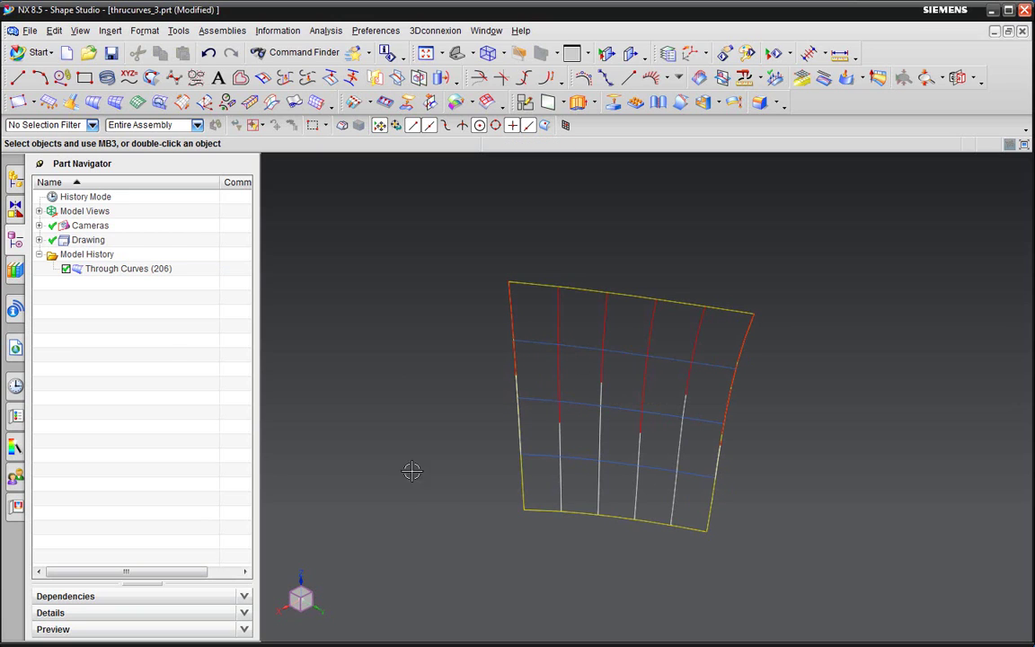
- Delete the Through Curves surface and start a new one with the two rightmost curve strings as its first two sections
left_click(640, 318)
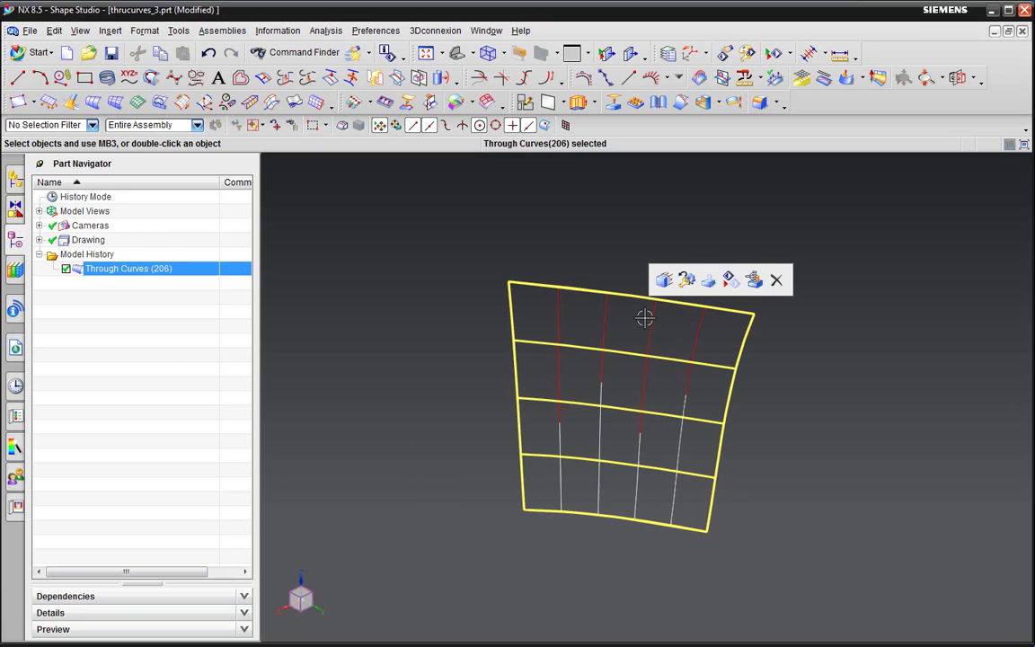
key("Delete")
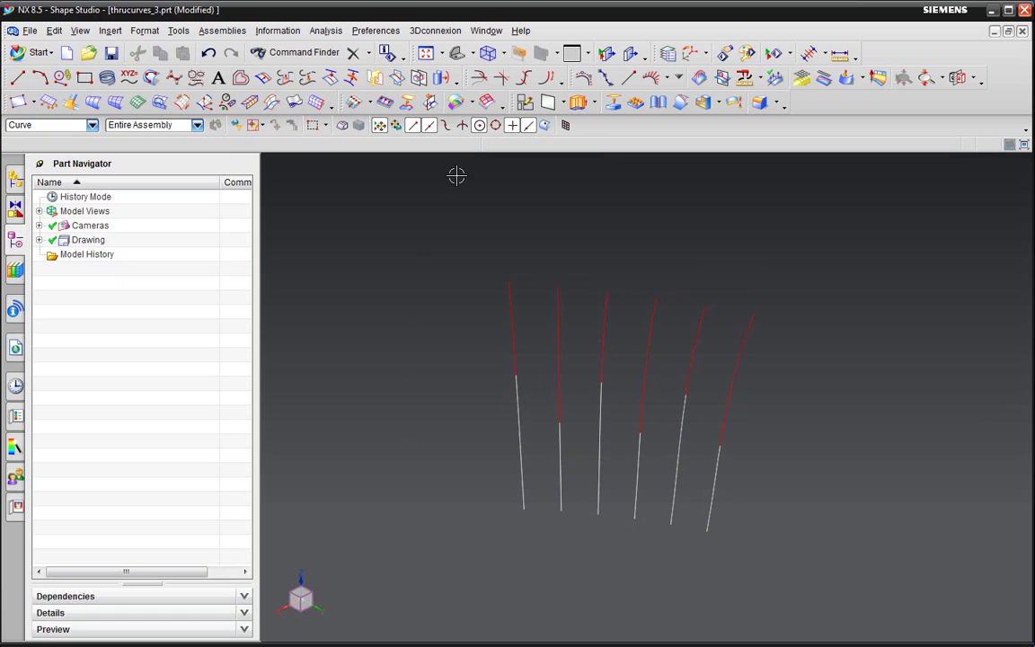
left_click(93, 104)
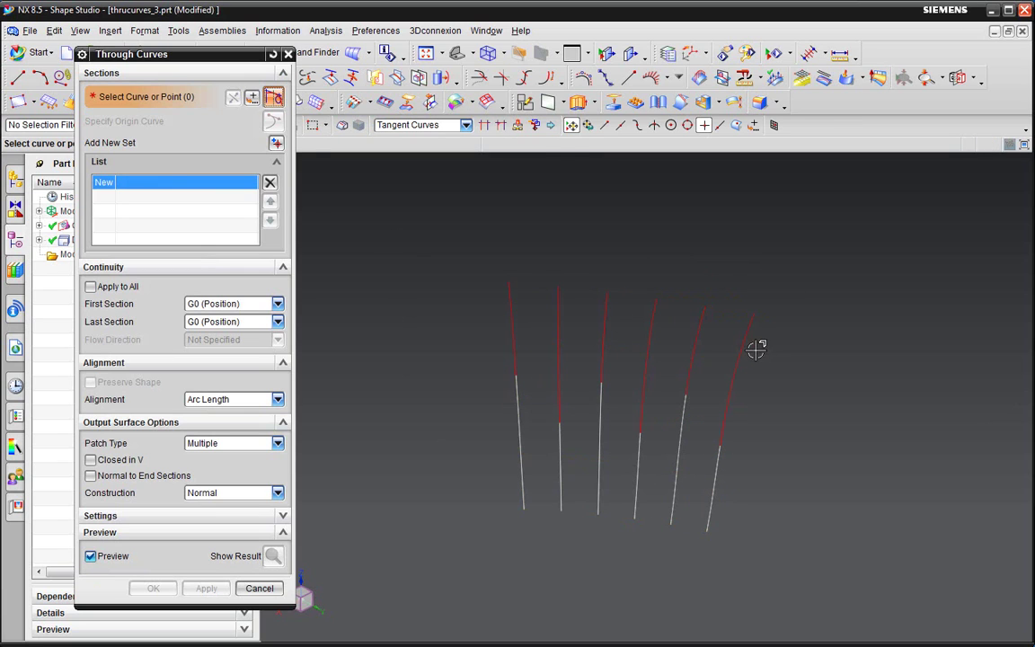
left_click(746, 343)
middle_click(717, 267)
left_click(707, 340)
- Add the remaining four curve strings from right to left as separate sections and create the Through Curves surface
middle_click(675, 292)
left_click(649, 292)
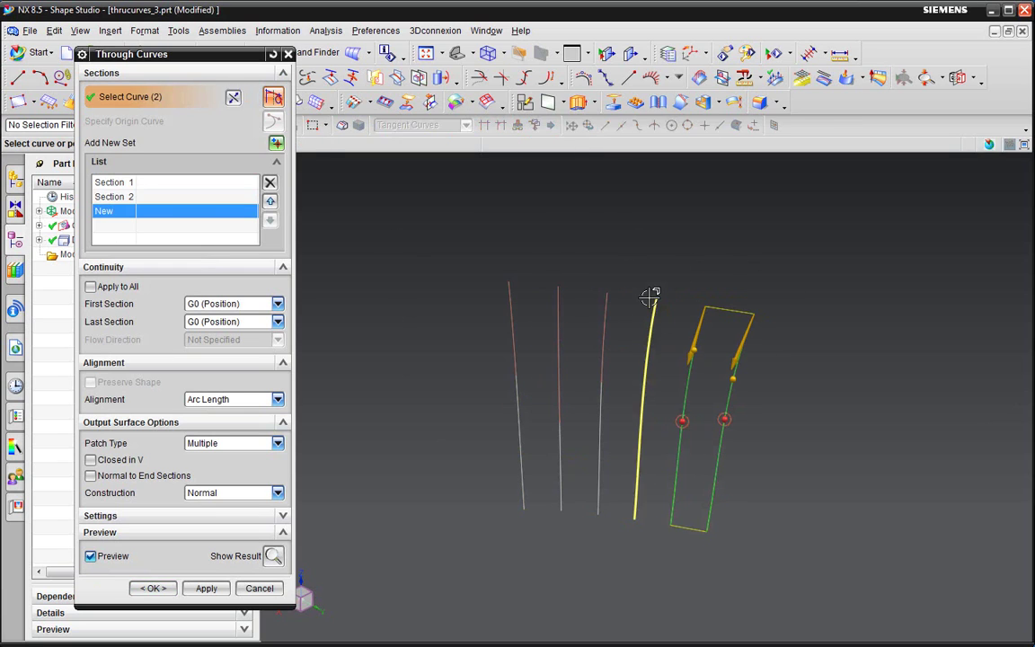
middle_click(626, 326)
left_click(605, 306)
middle_click(575, 323)
left_click(558, 300)
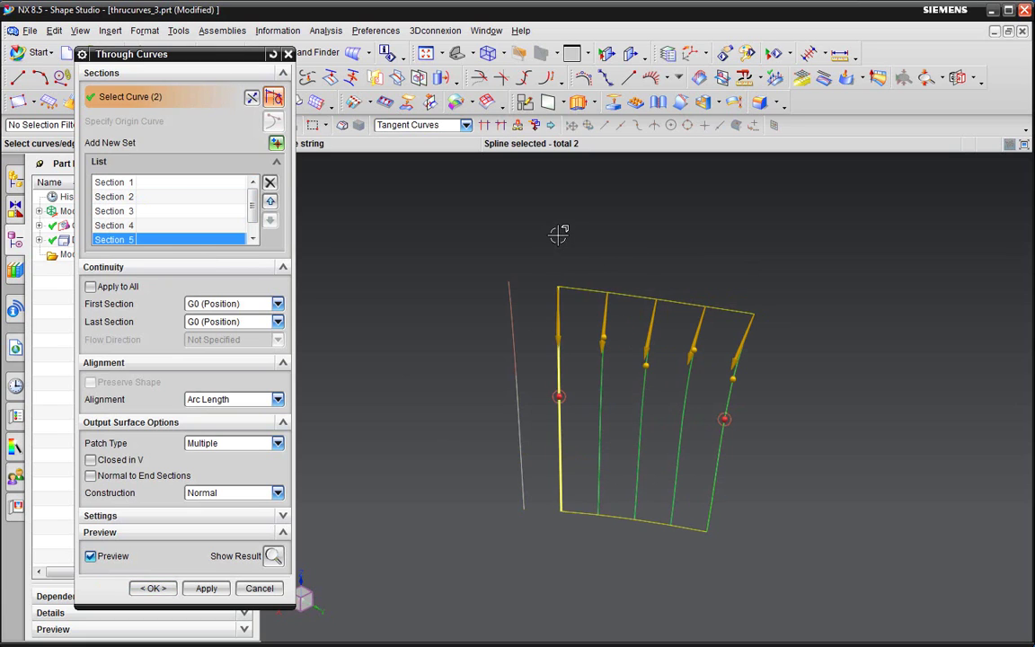
middle_click(499, 287)
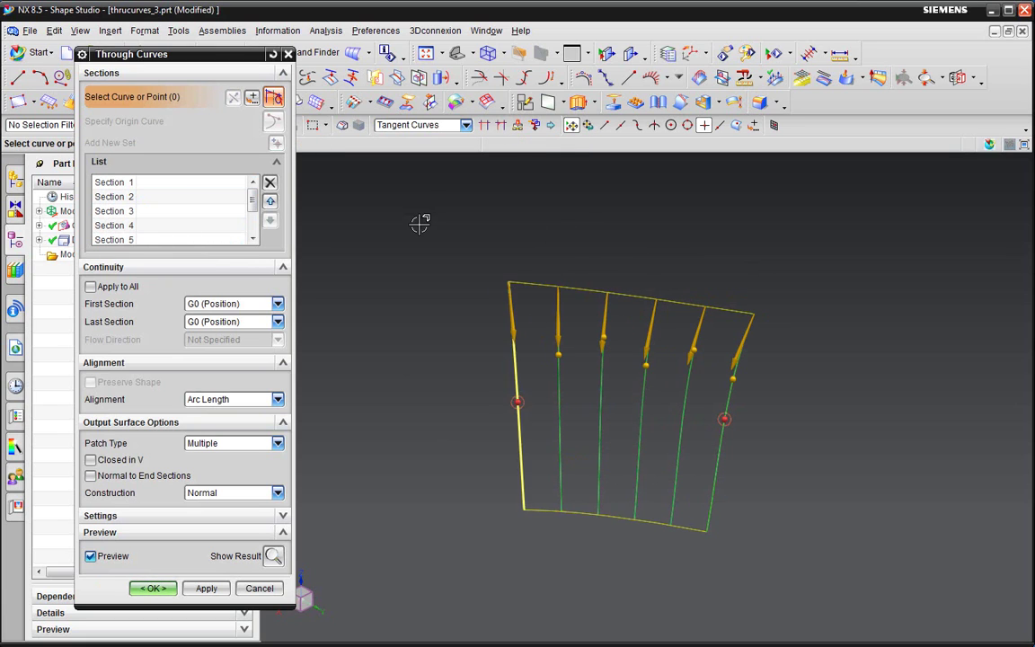
left_click(146, 589)
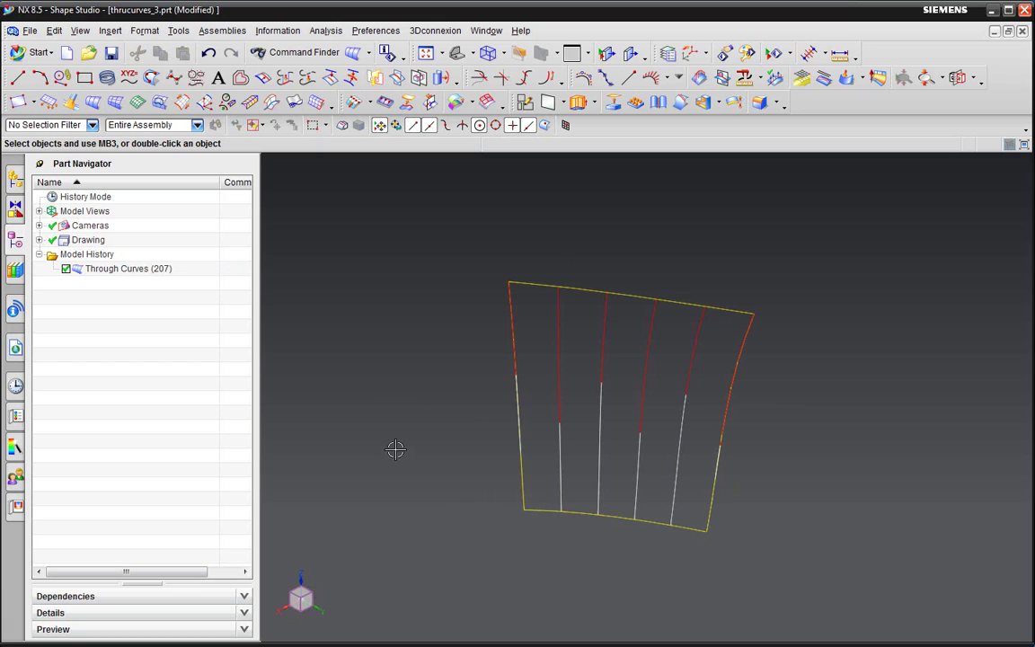
- Check the U and V grid line counts in the modeling preferences without changing them
left_click(376, 30)
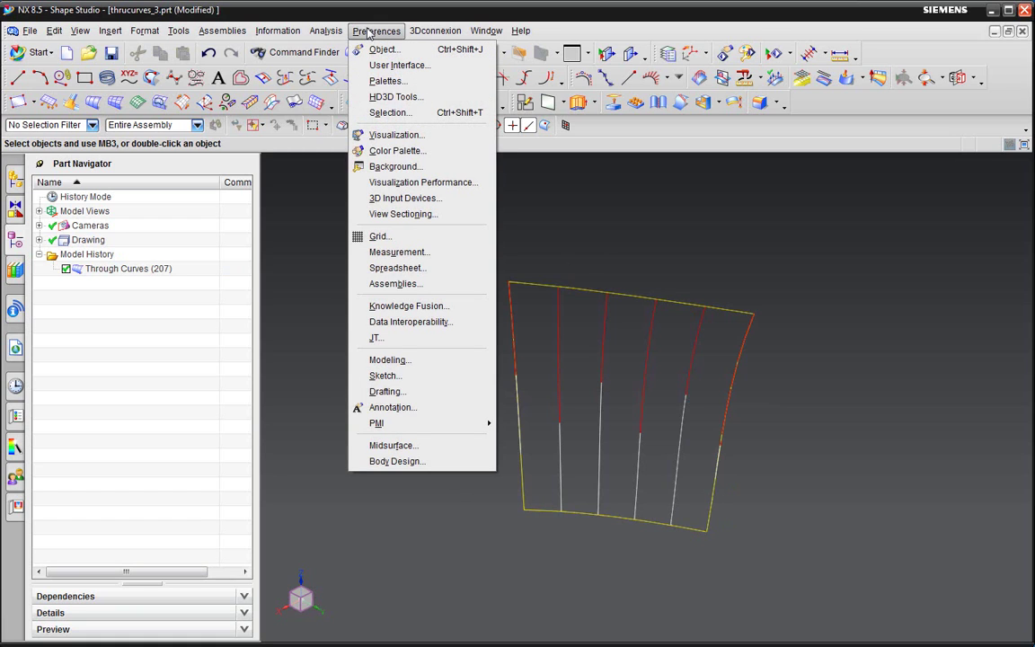
left_click(469, 356)
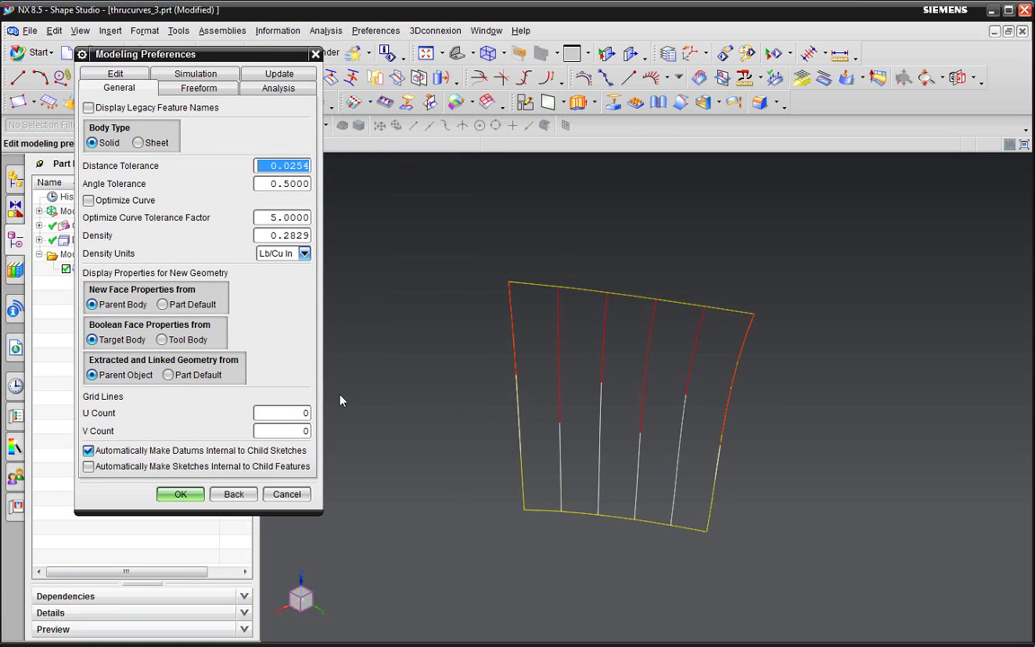
left_click(288, 494)
- Edit the object display of the Through Curves surface, setting its wireframe grid lines to U 3 and V 3
left_click(638, 316)
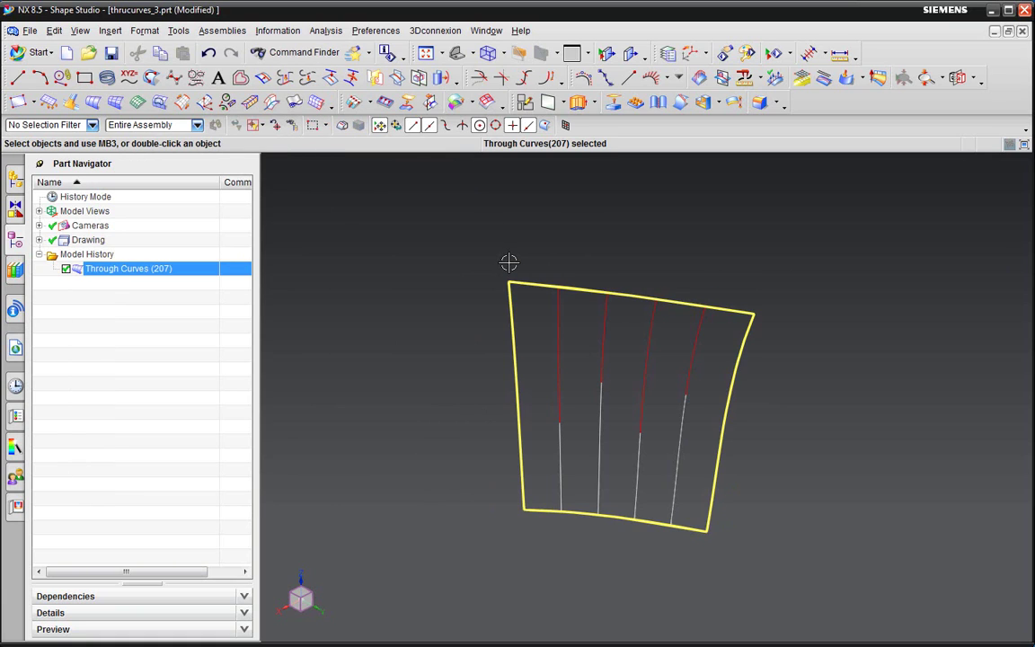
key("ctrl+j")
left_click_drag(153, 57, 200, 138)
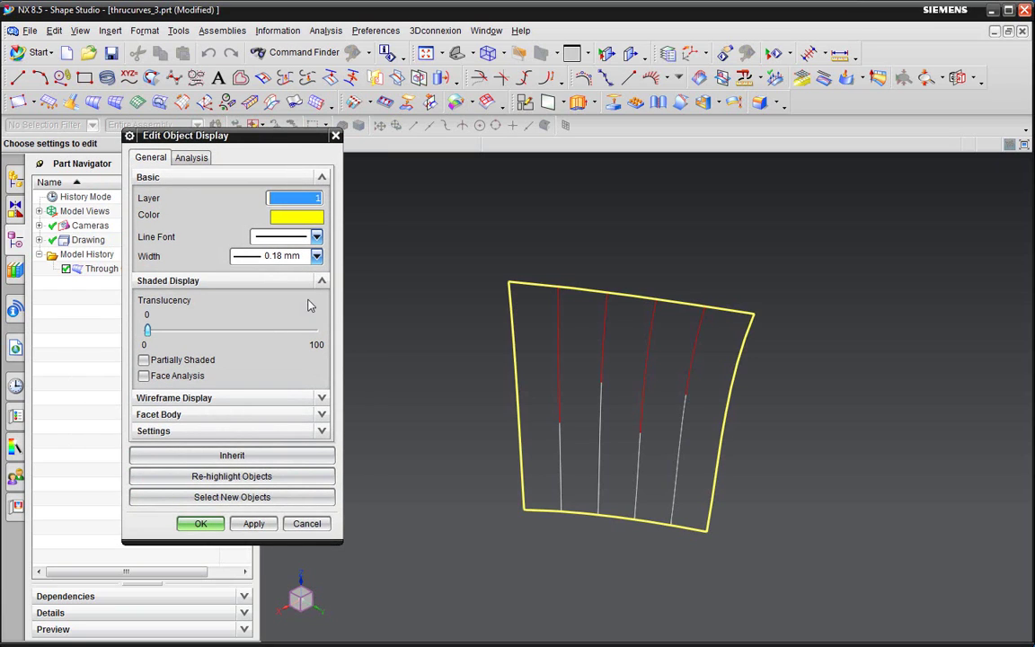
left_click(203, 401)
left_click_drag(201, 134, 201, 111)
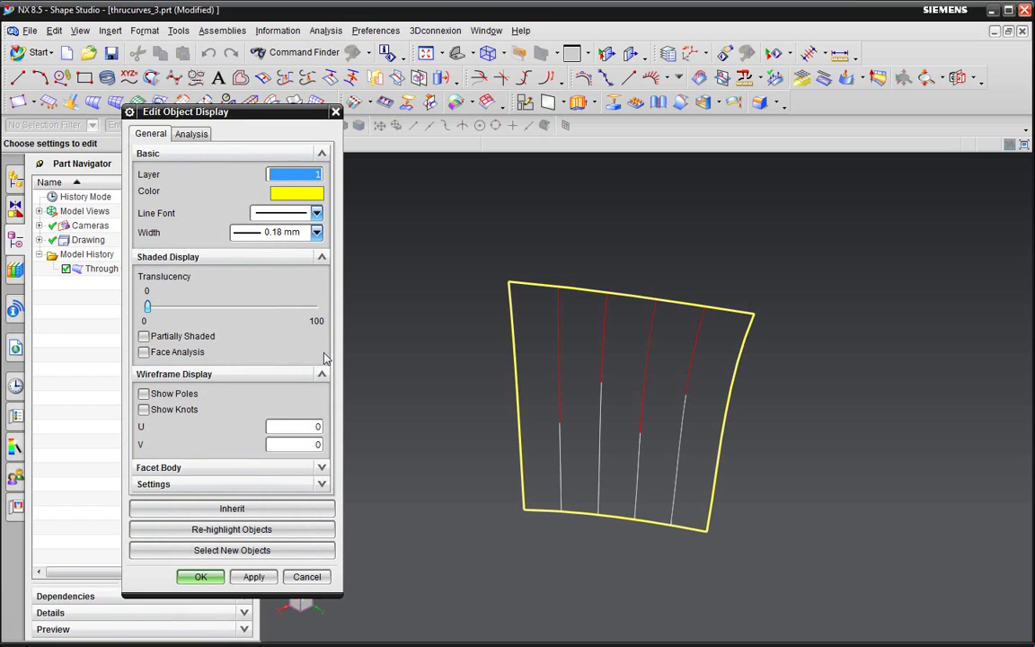
double_click(318, 427)
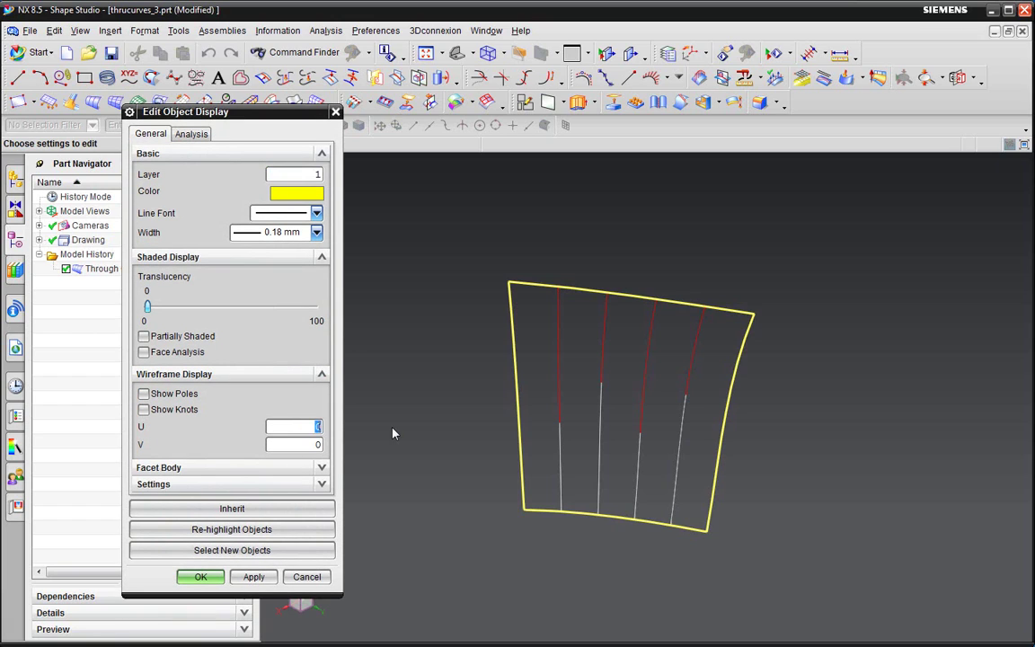
type("3")
key("Tab")
type("3")
left_click(253, 576)
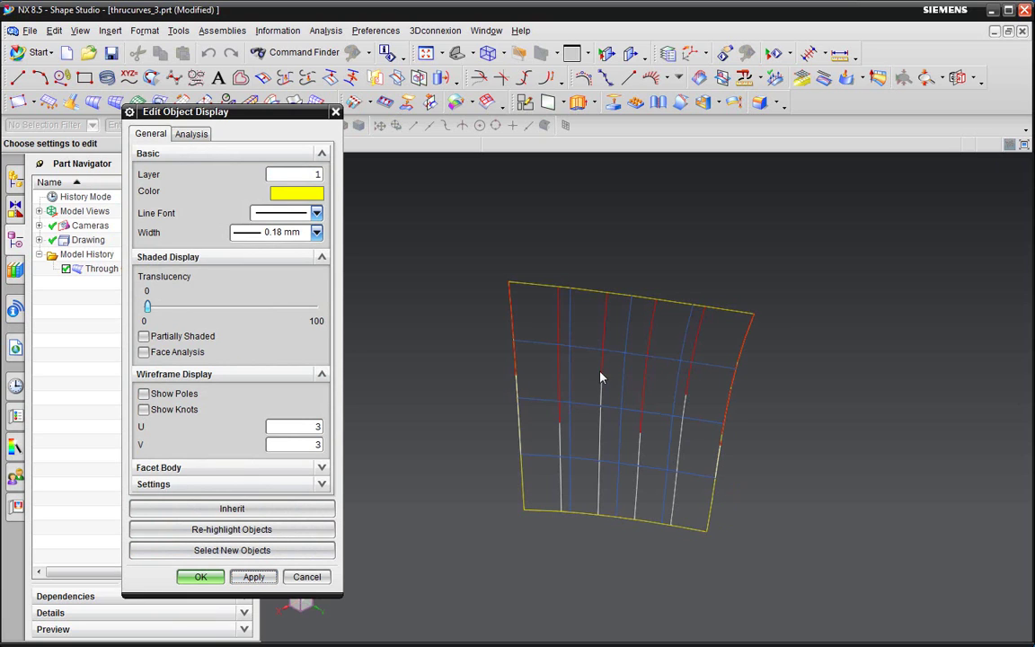
left_click(201, 577)
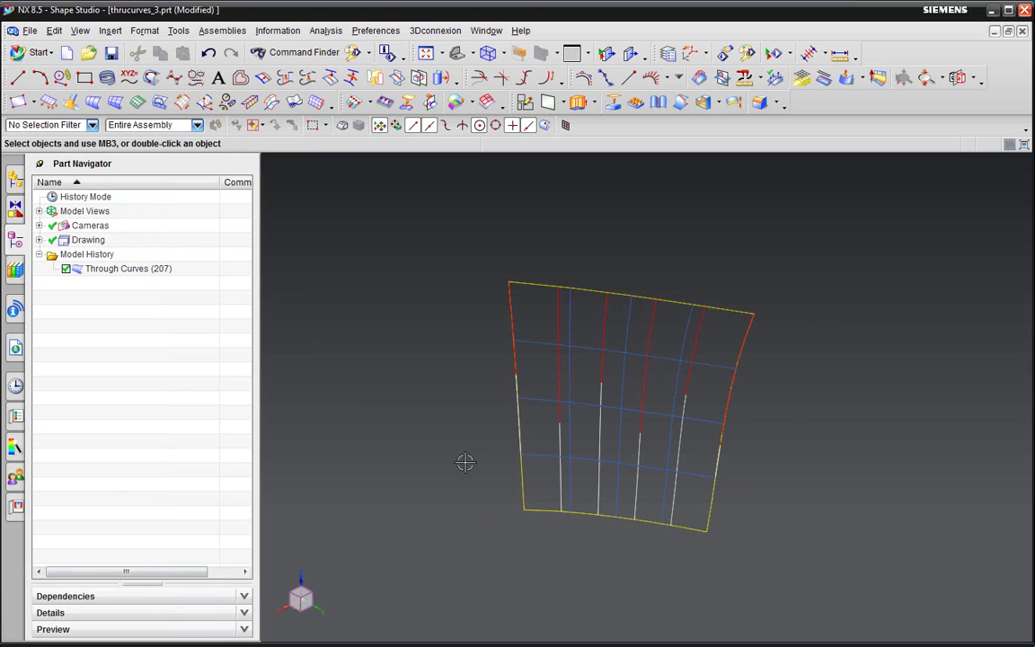
- Examine the Through Curves surface and its section curves in wireframe and shaded display from several angles
scroll(635, 381, "up", 2)
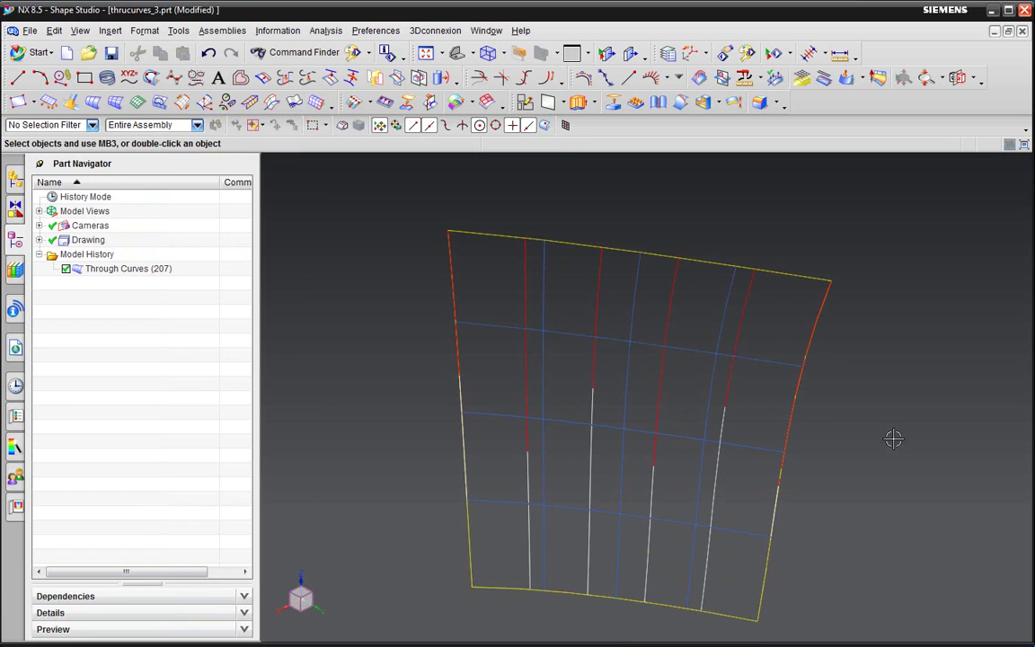
mouse_move(951, 449)
middle_mouse_down()
mouse_move(938, 444)
mouse_move(945, 455)
mouse_move(928, 426)
mouse_move(866, 429)
mouse_move(947, 432)
mouse_move(887, 393)
middle_mouse_up()
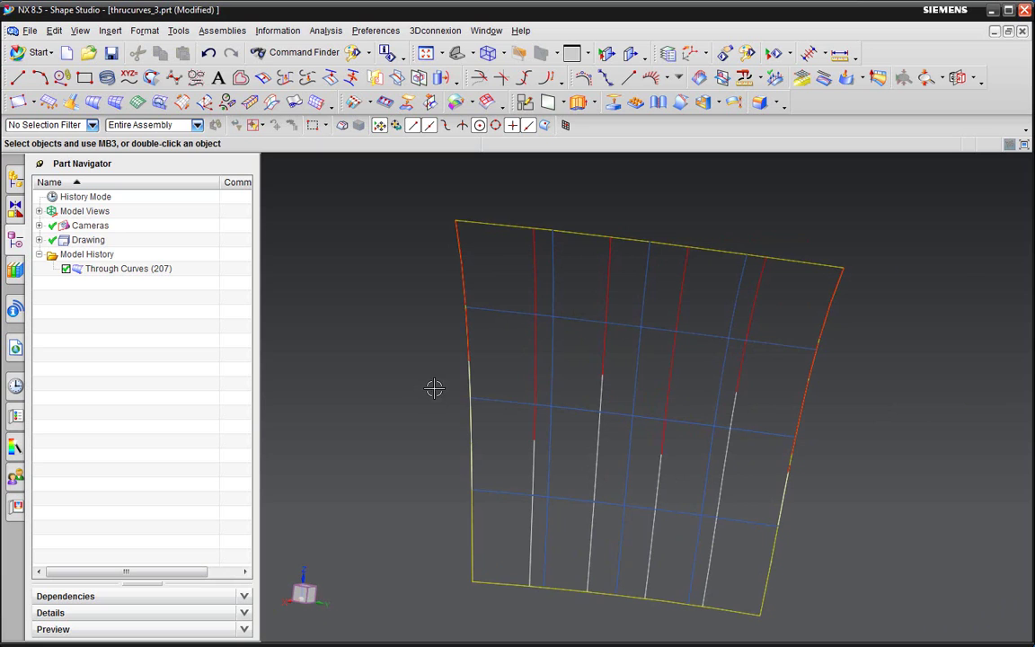
middle_click_drag(435, 389, 426, 389)
right_click_drag(385, 432, 375, 275)
mouse_move(374, 277)
middle_mouse_down()
mouse_move(347, 335)
mouse_move(319, 344)
mouse_move(362, 293)
mouse_move(401, 283)
mouse_move(392, 276)
middle_mouse_up()
scroll(669, 328, "down", 3)
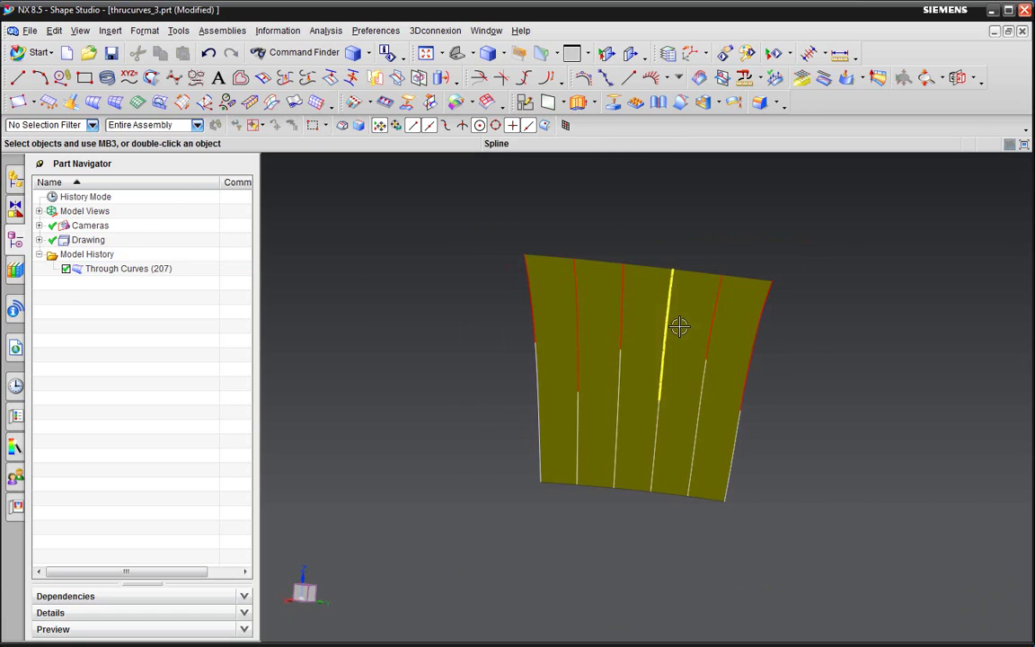
middle_click_drag(679, 327, 659, 355)
scroll(642, 328, "up", 2)
left_click(652, 355)
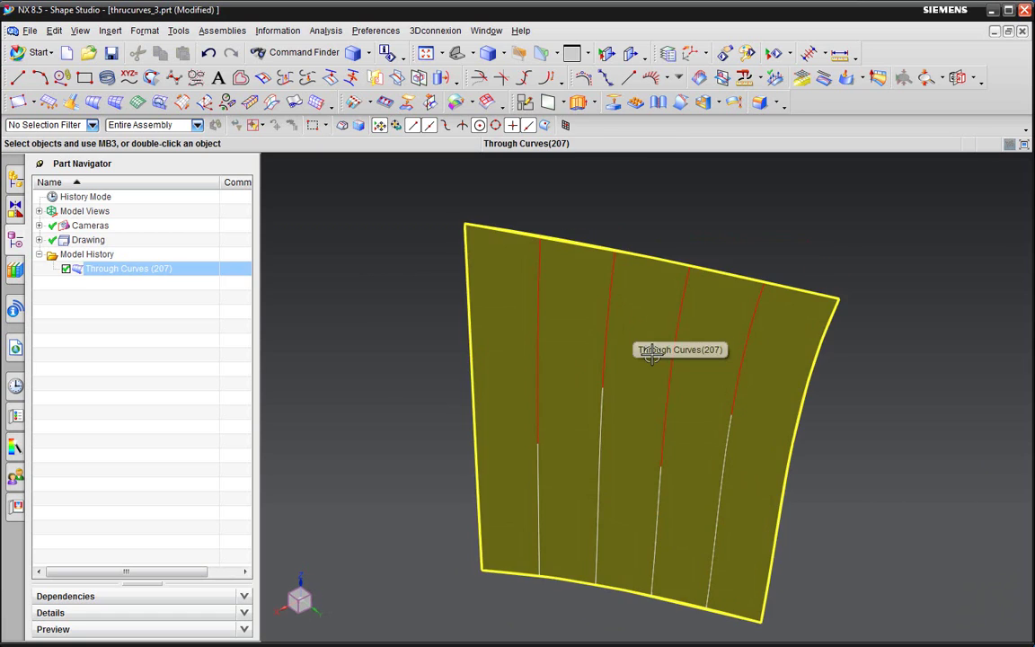
key("Escape")
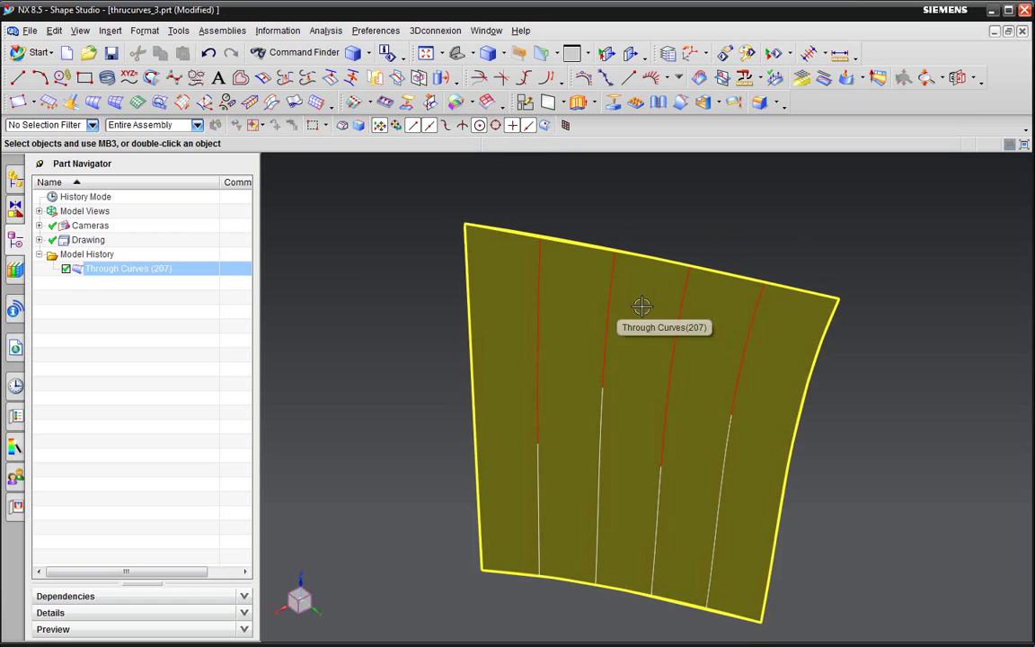
middle_click_drag(764, 259, 760, 277)
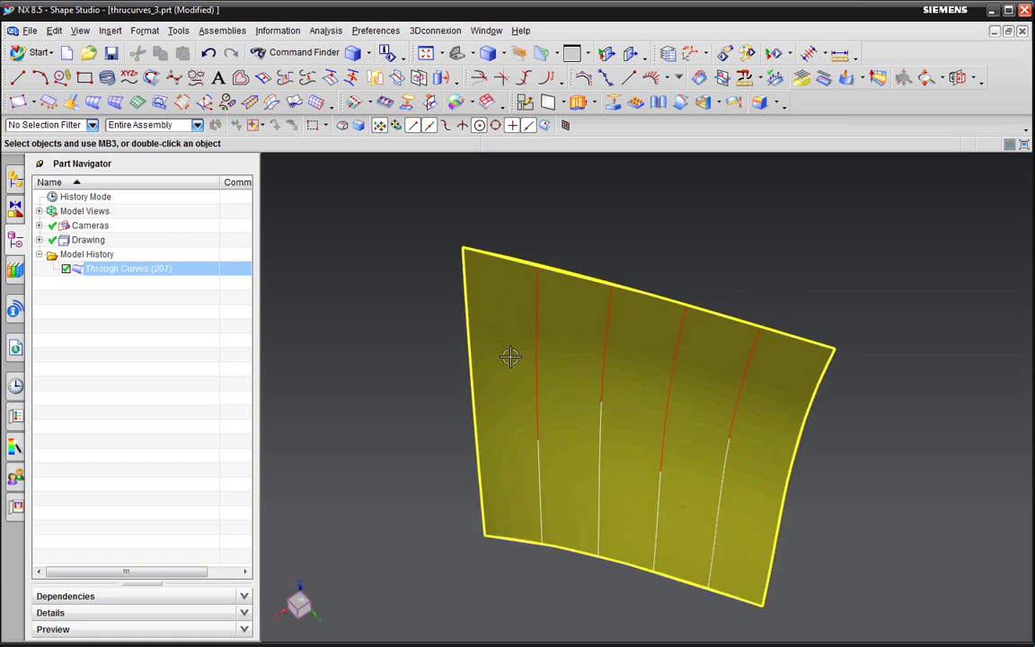
middle_click_drag(690, 383, 543, 375)
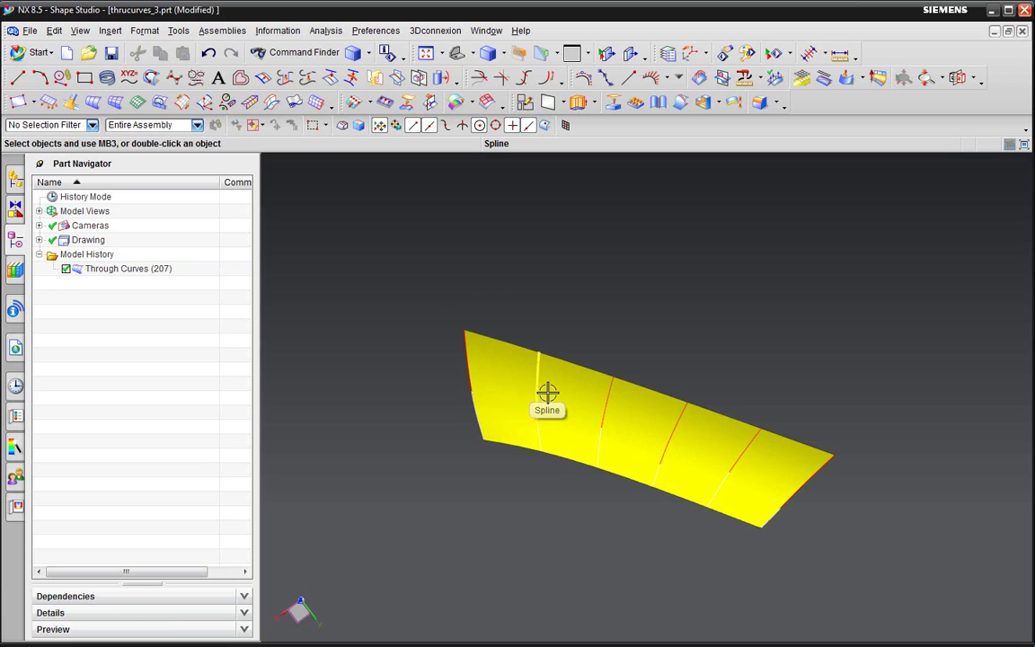
middle_click_drag(814, 370, 802, 314)
- Open the Through Curves surface for editing and review its output surface options, lofting settings and G0 position tolerance
double_click(566, 283)
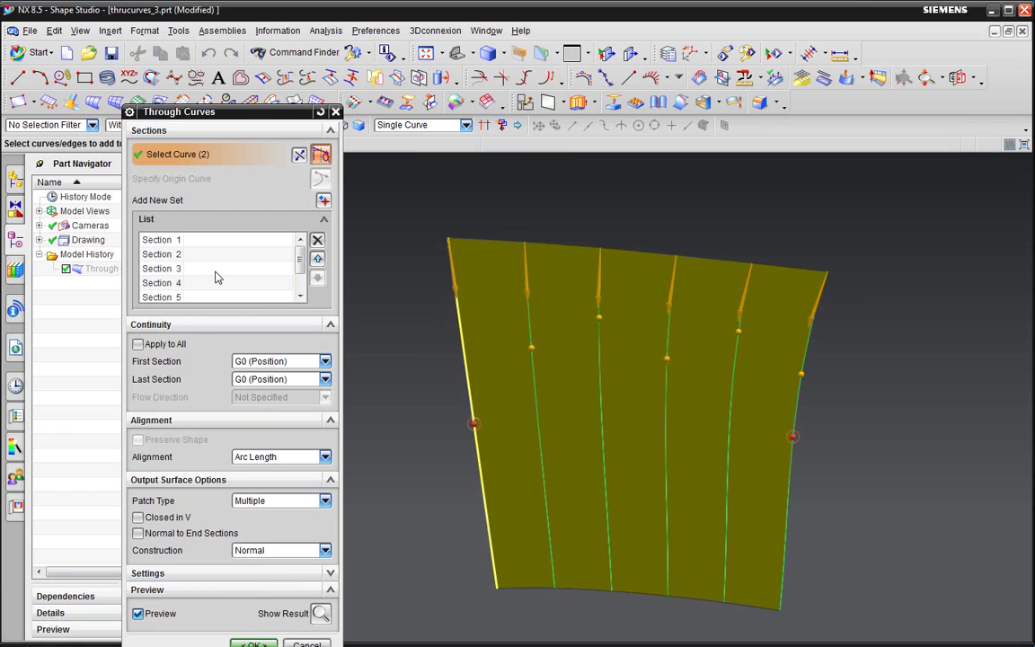
left_click(196, 325)
left_click(197, 341)
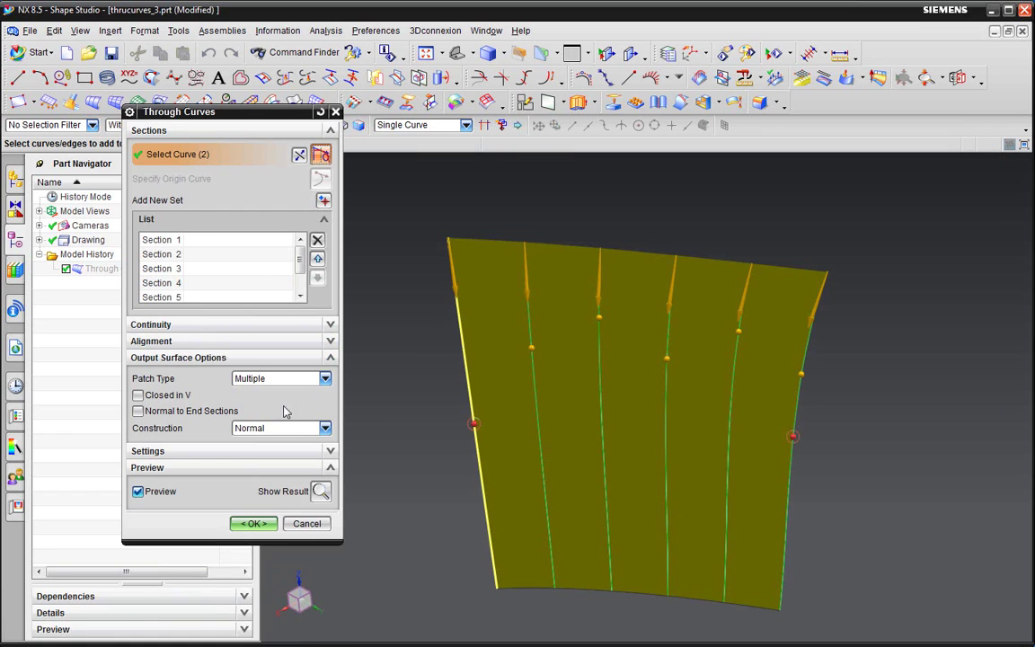
left_click(185, 451)
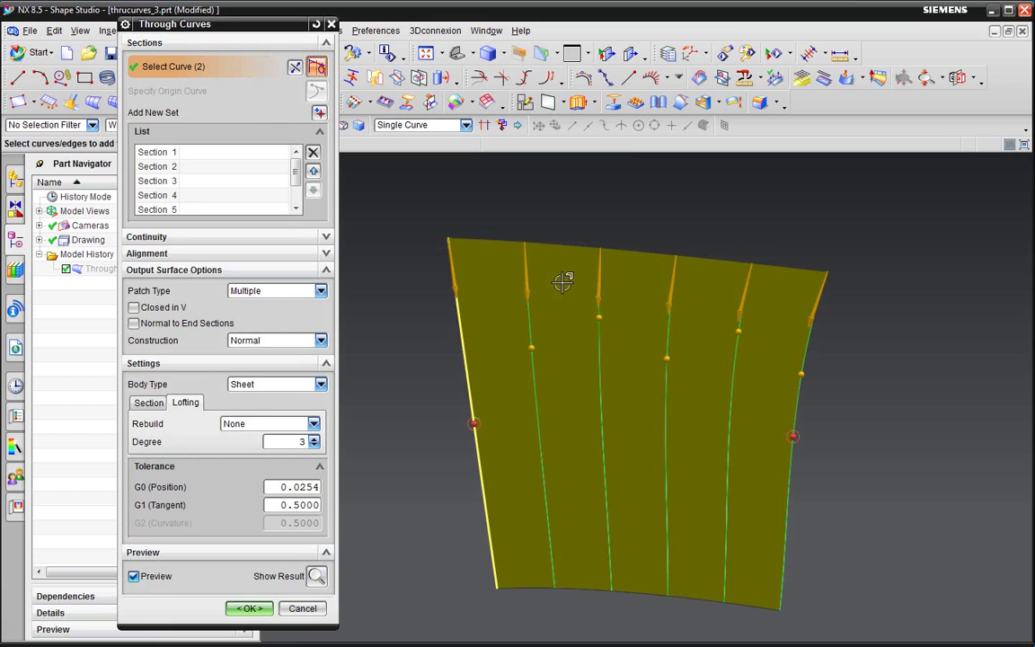
double_click(306, 487)
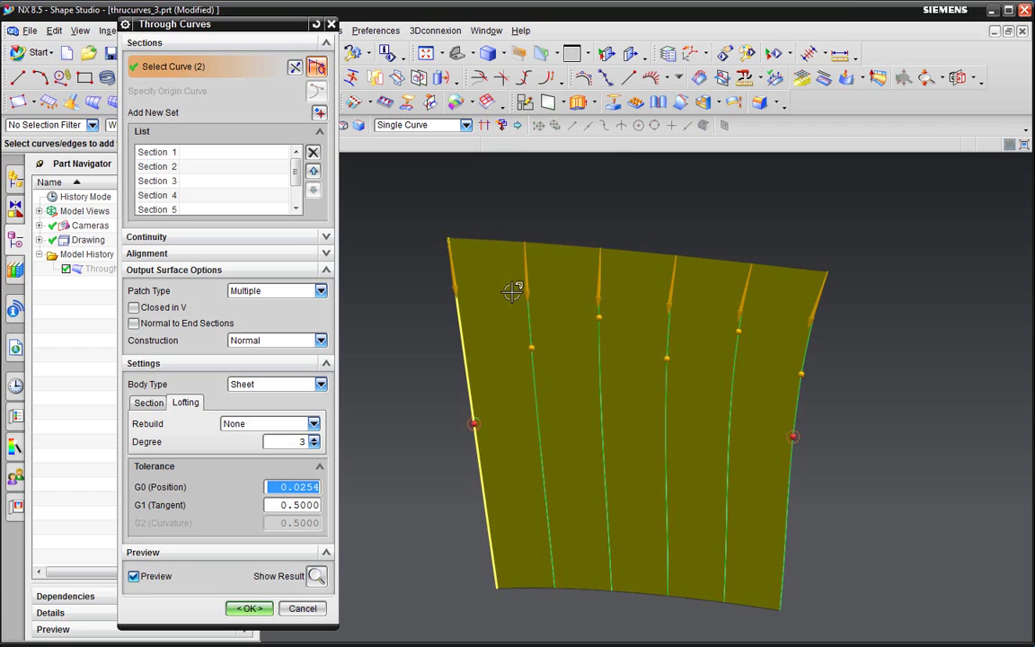
middle_click_drag(617, 316, 704, 357)
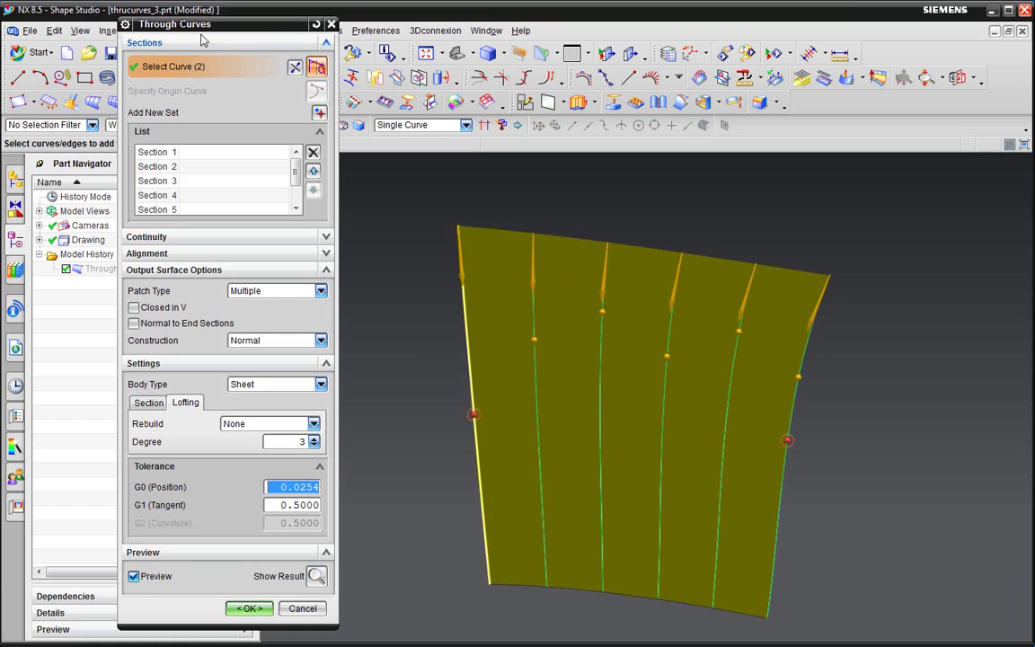
scroll(615, 324, "down", 2)
scroll(614, 323, "up", 2)
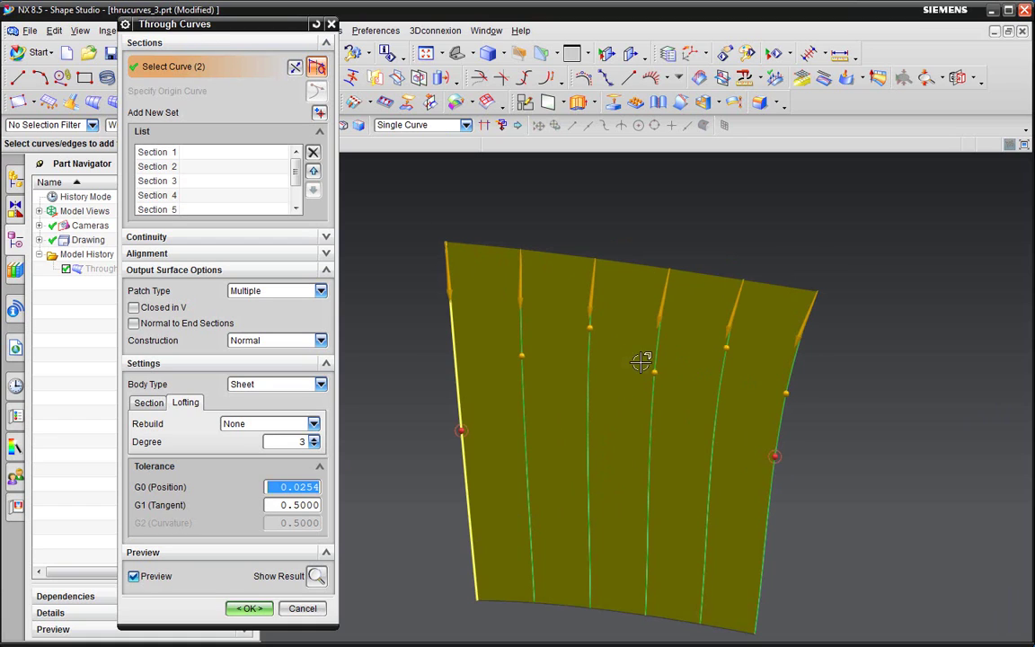
- Review the surface's alignment method against its grid lines in wireframe display and accept the feature without changes
right_click_drag(841, 253, 787, 248)
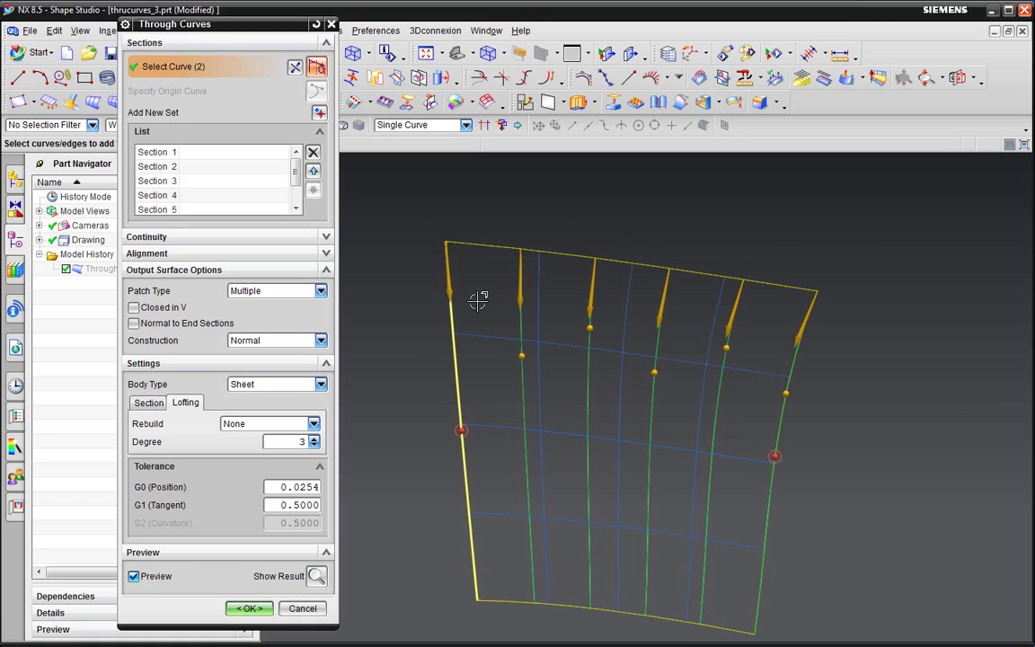
left_click(158, 364)
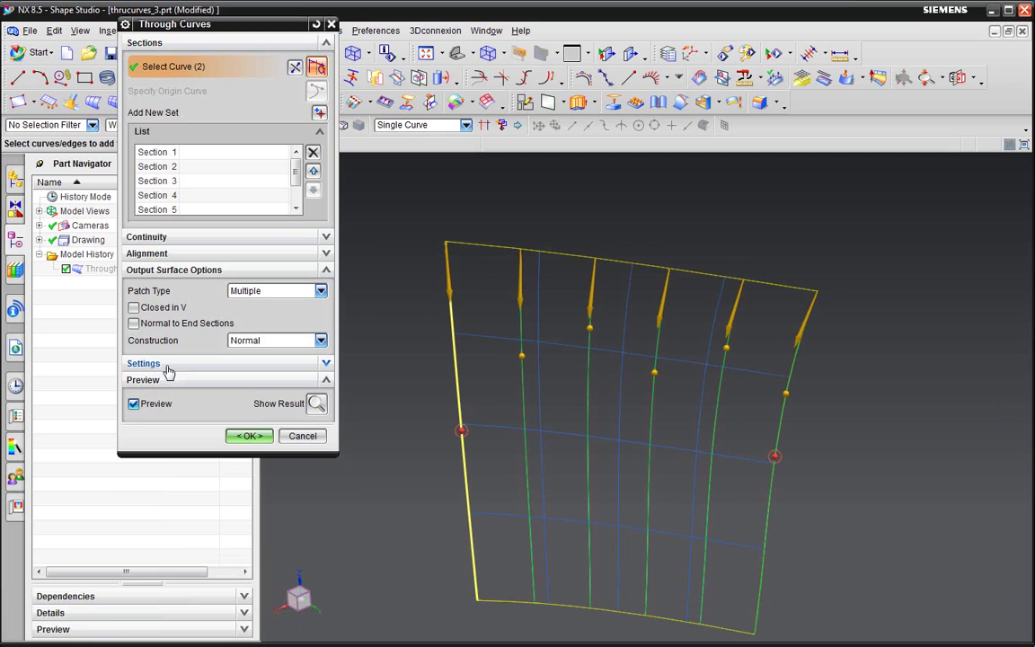
left_click(157, 270)
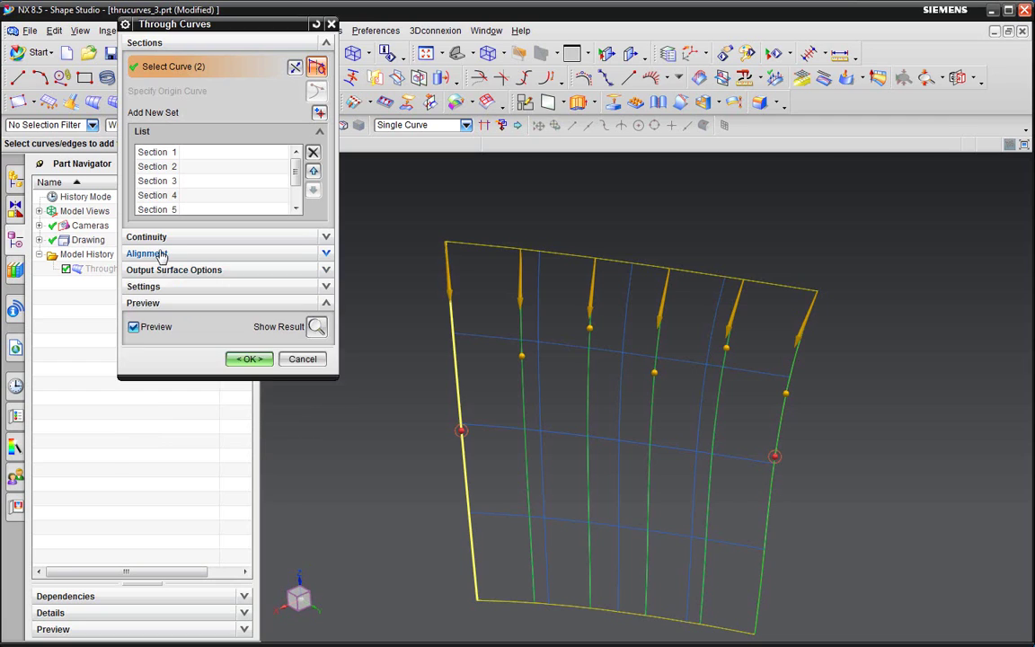
left_click(166, 254)
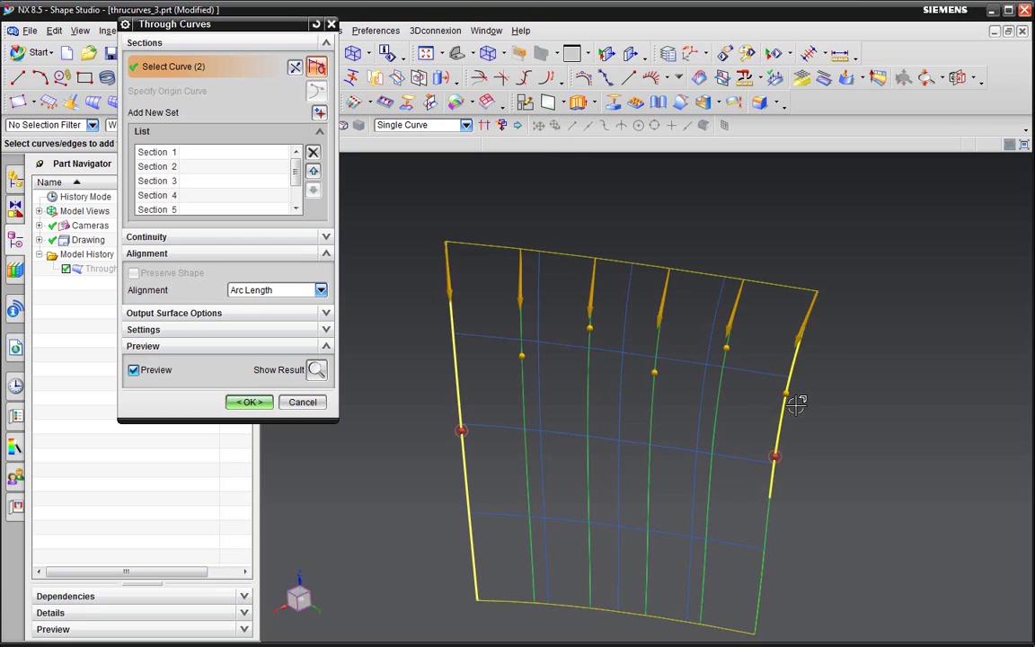
left_click(247, 402)
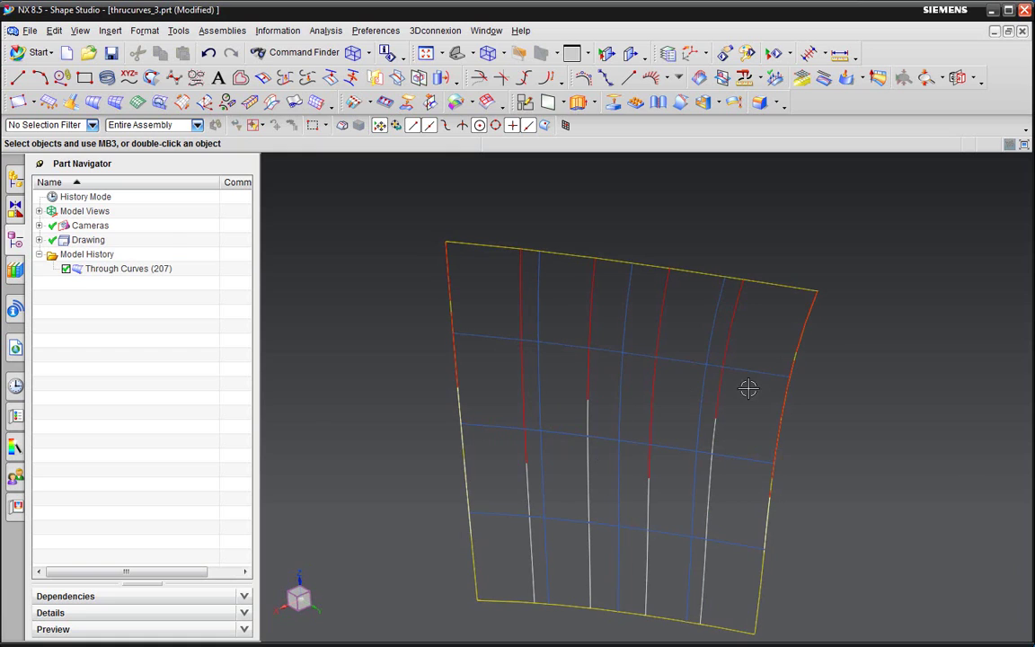
- Edit the Through Curves surface and set its alignment to Parameter
double_click(649, 328)
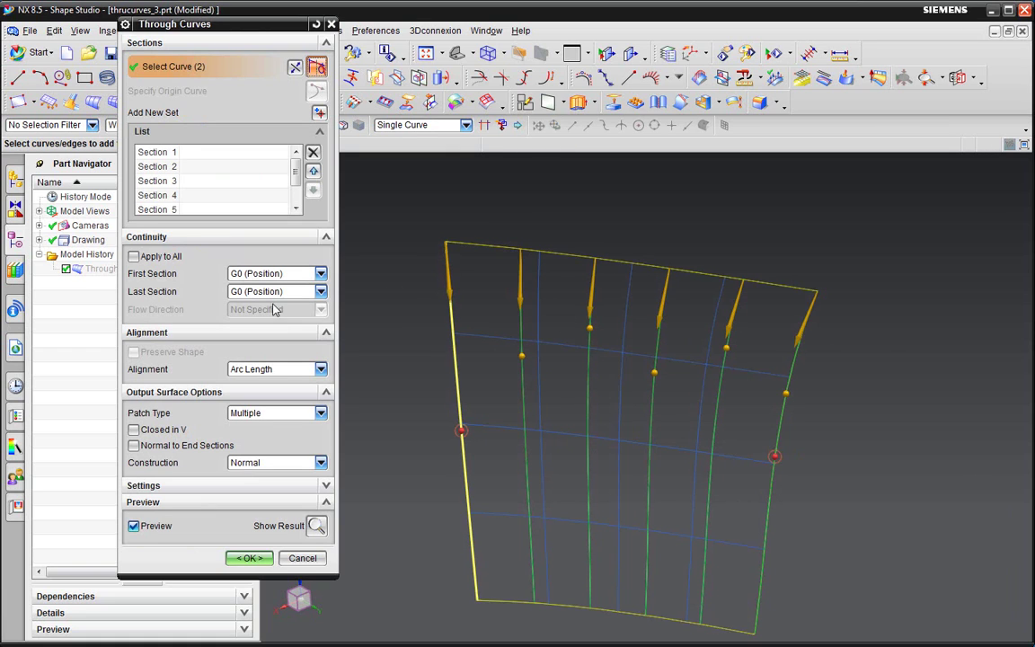
left_click(256, 370)
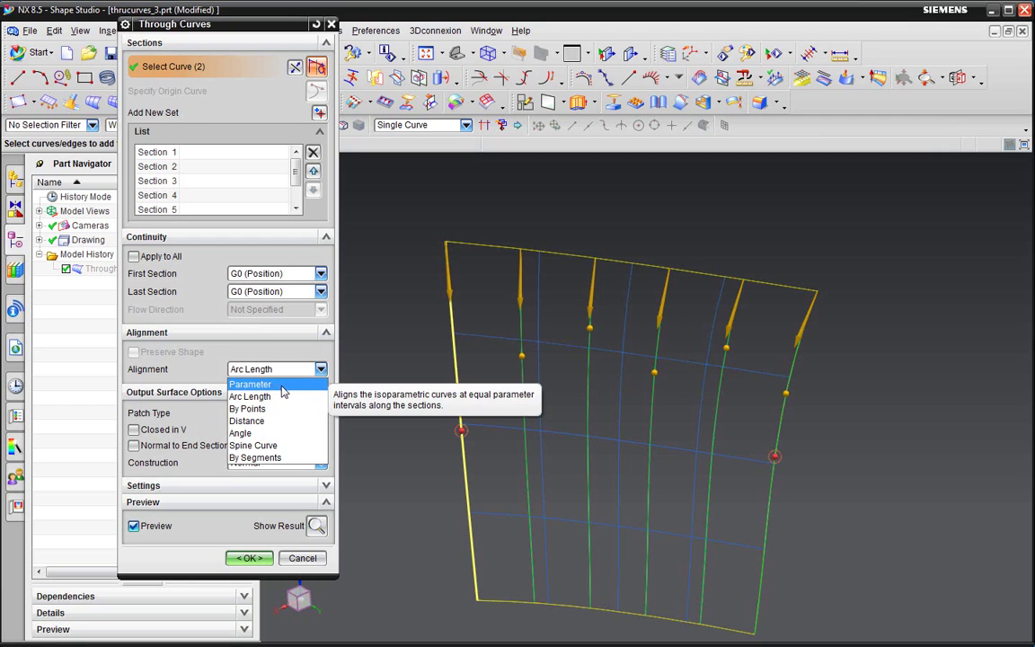
left_click(284, 386)
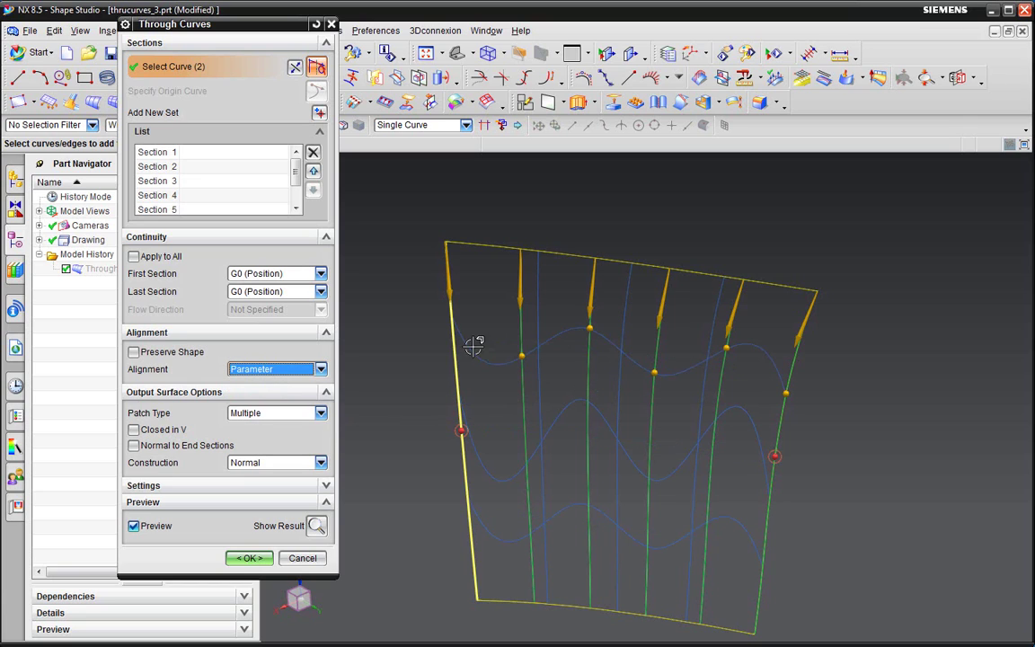
left_click(249, 558)
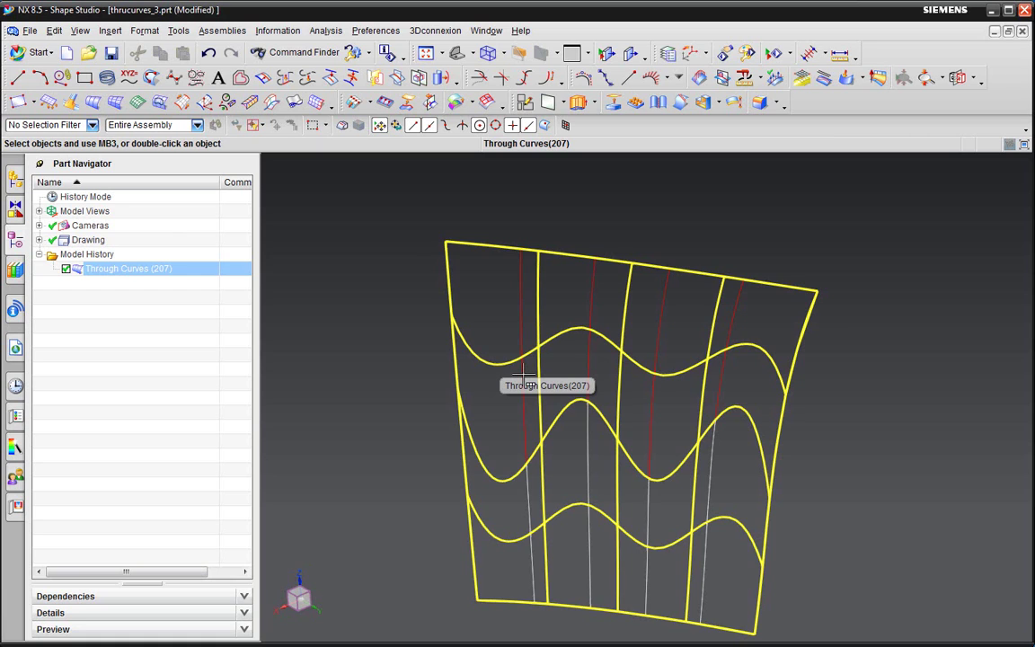
- Reopen the Through Curves surface for editing and set its alignment to Arc Length
double_click(568, 308)
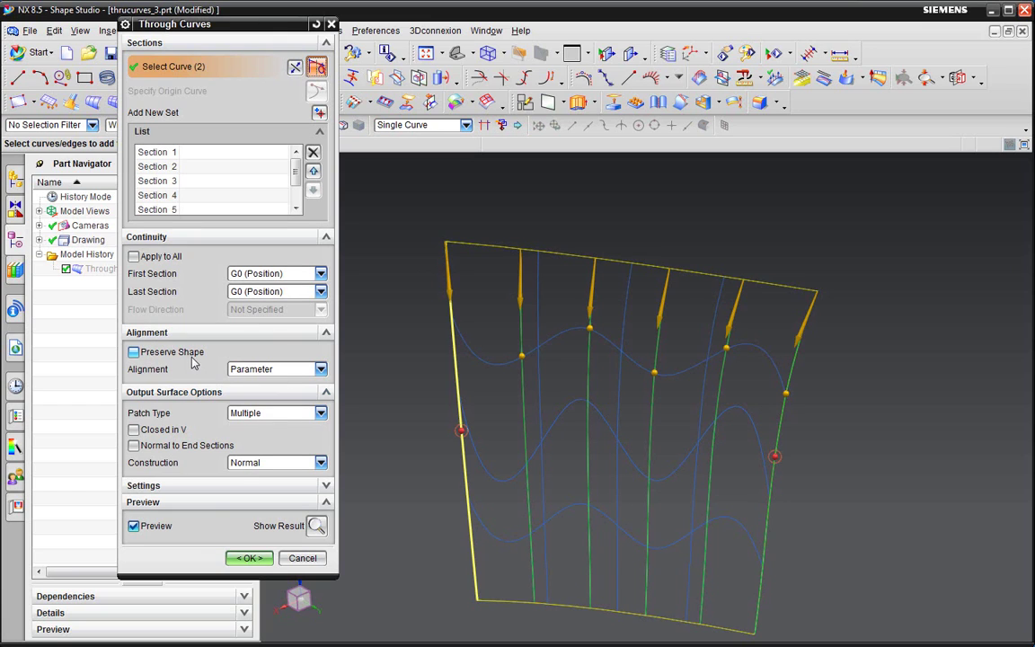
left_click(250, 370)
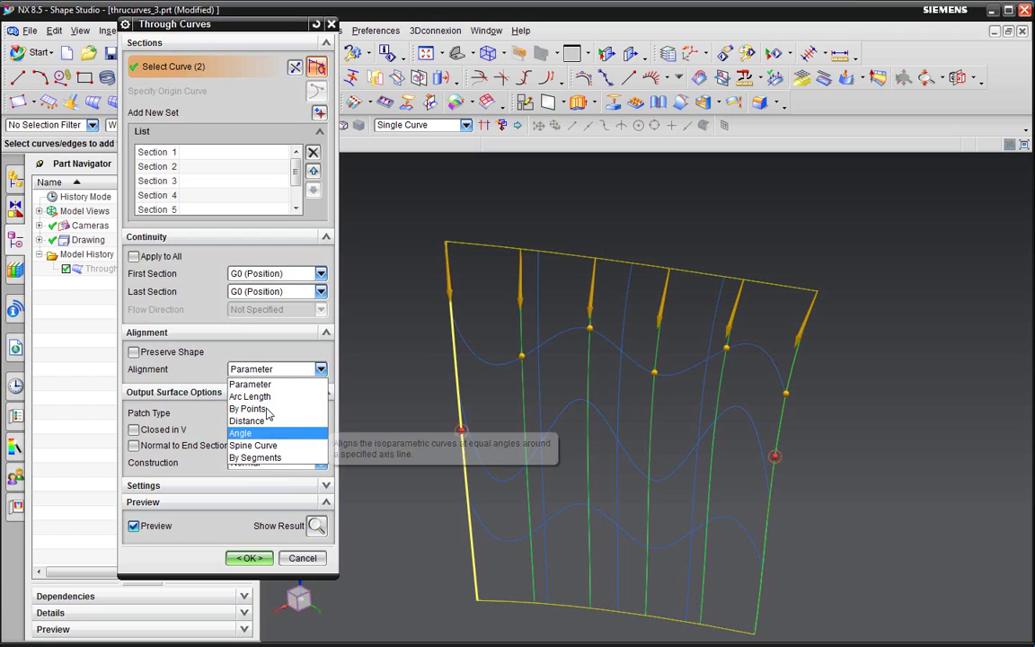
left_click(269, 396)
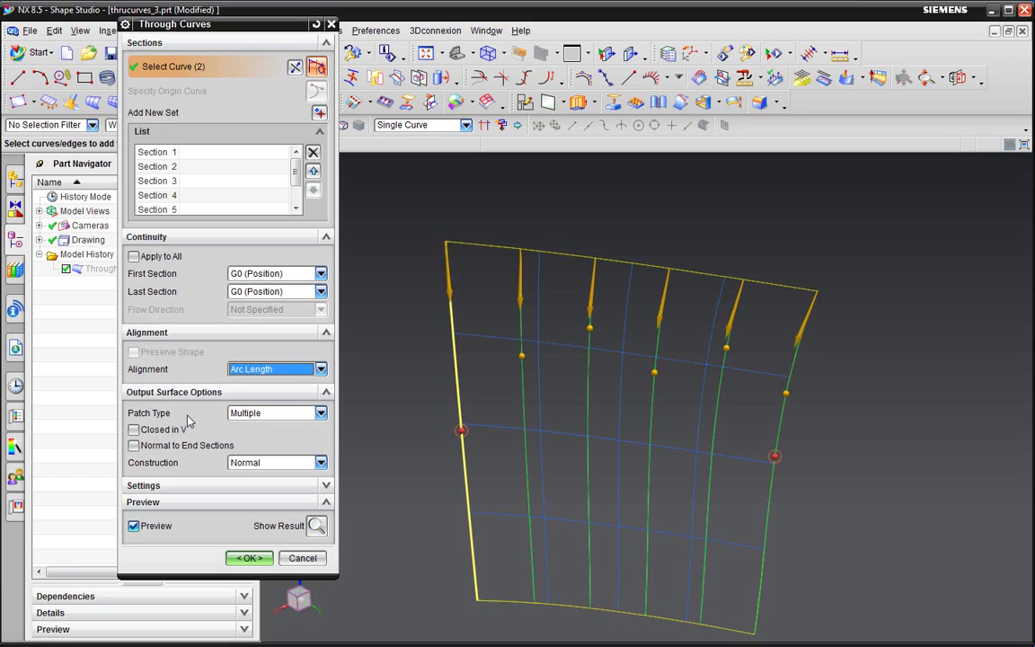
- Set the surface's patch type to Single and examine the lofting settings and the shaded preview
left_click(276, 413)
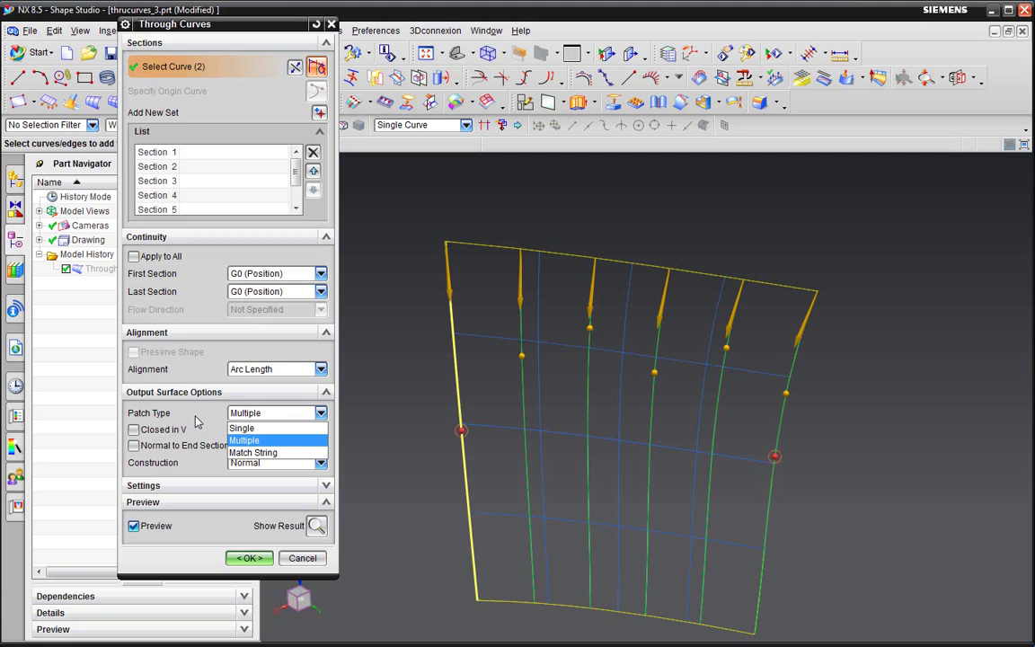
left_click(243, 430)
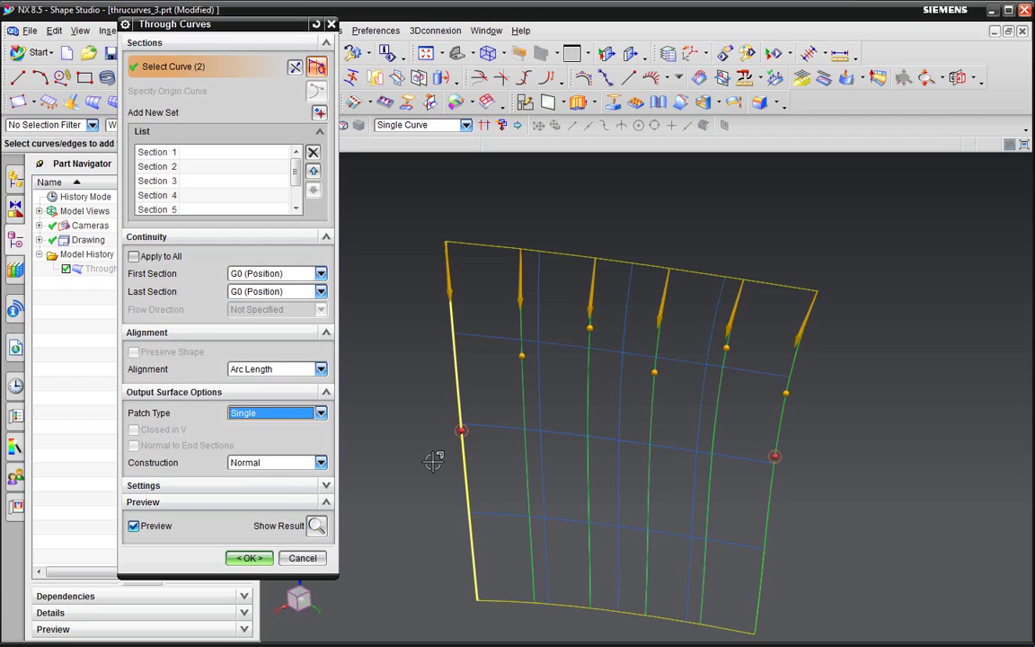
left_click(261, 486)
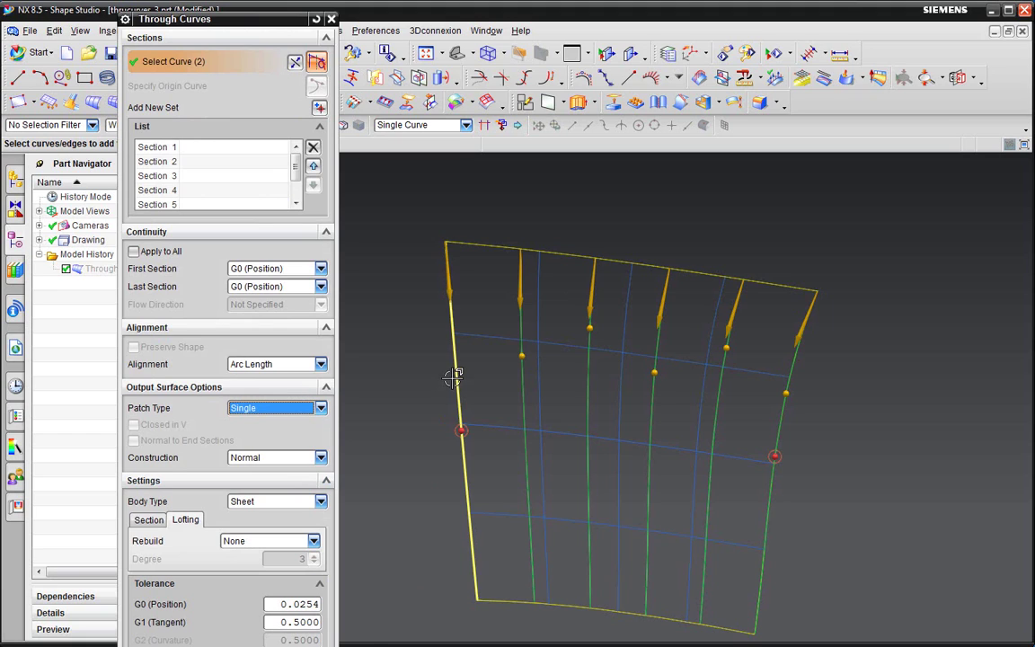
left_click(311, 609)
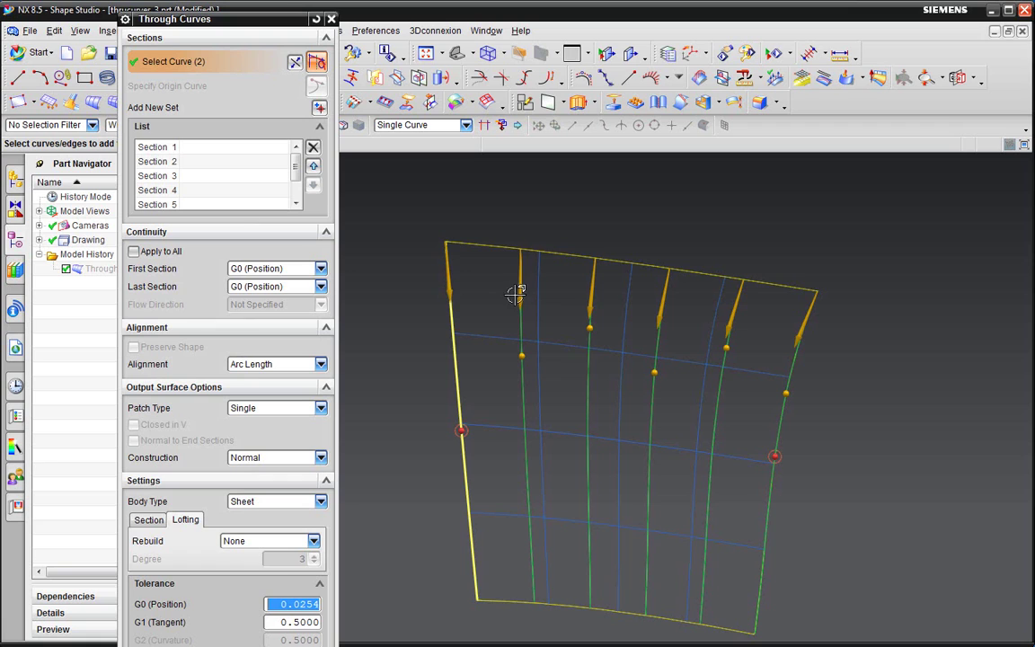
right_click_drag(925, 419, 911, 301)
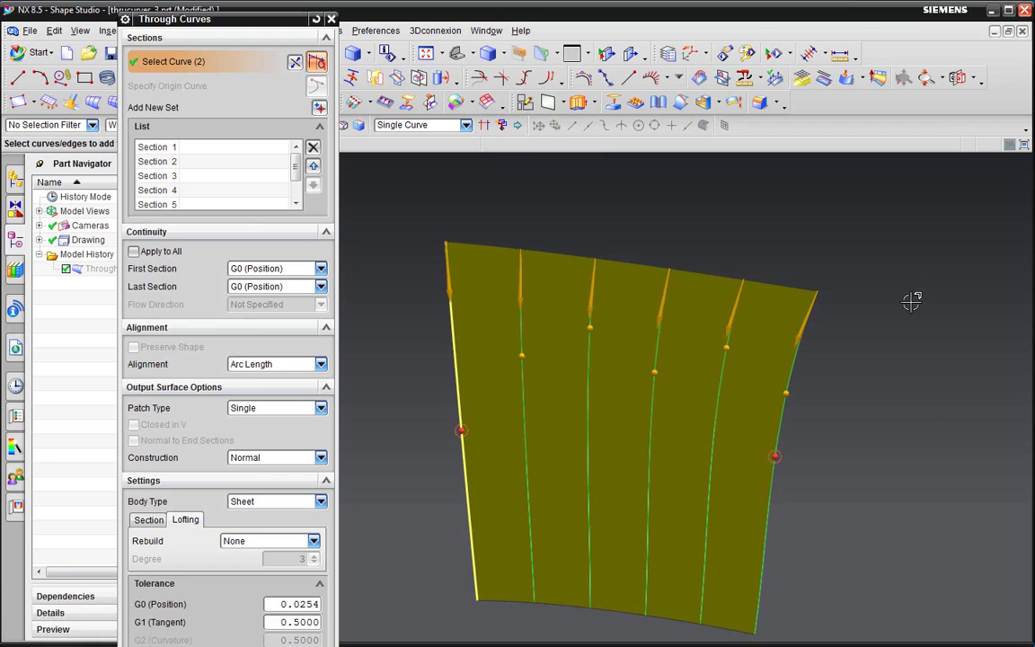
middle_click_drag(911, 302, 742, 322)
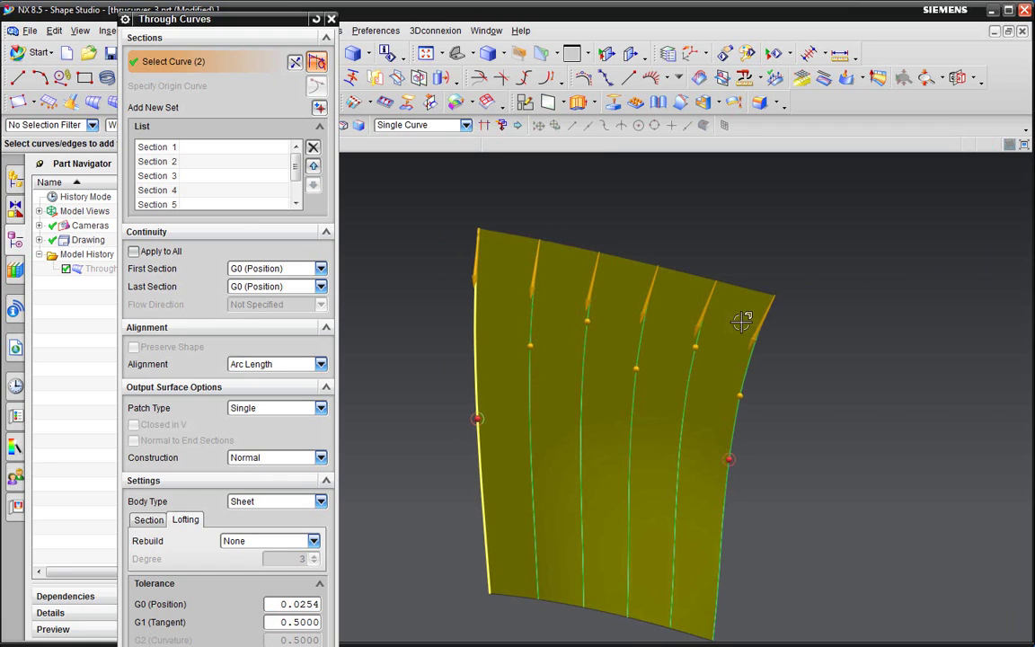
left_click(175, 479)
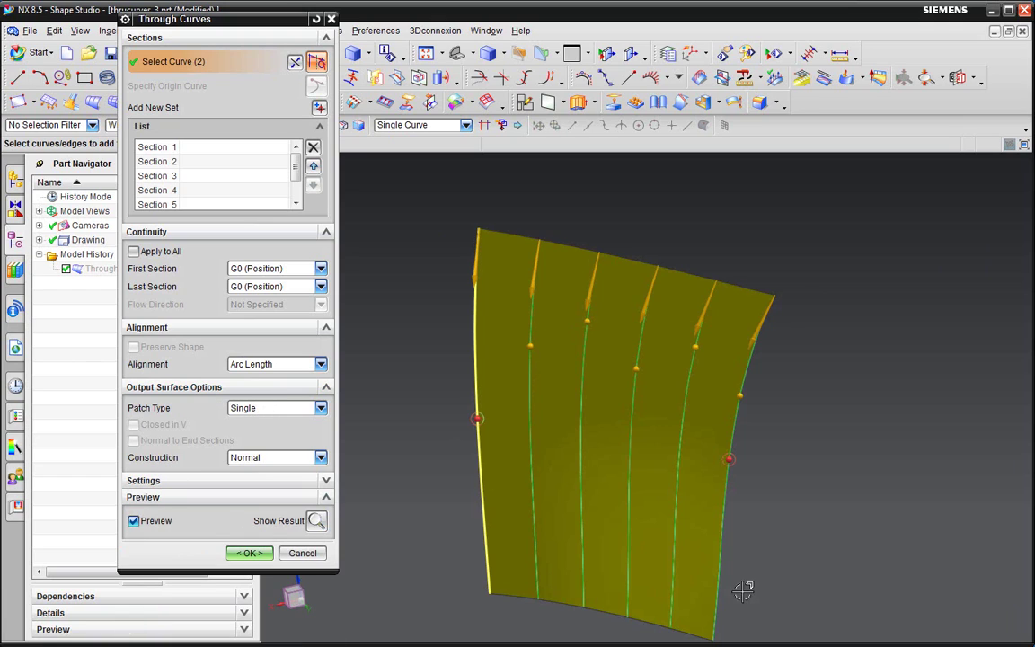
- Set the surface's patch type to Multiple and inspect the shaded preview
left_click(269, 408)
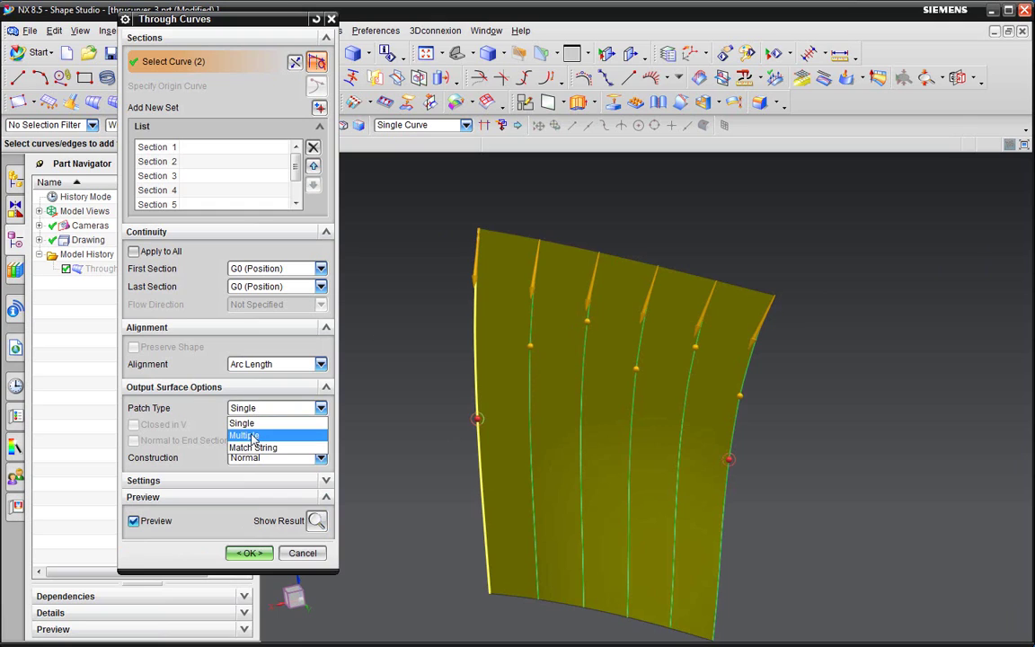
left_click(253, 436)
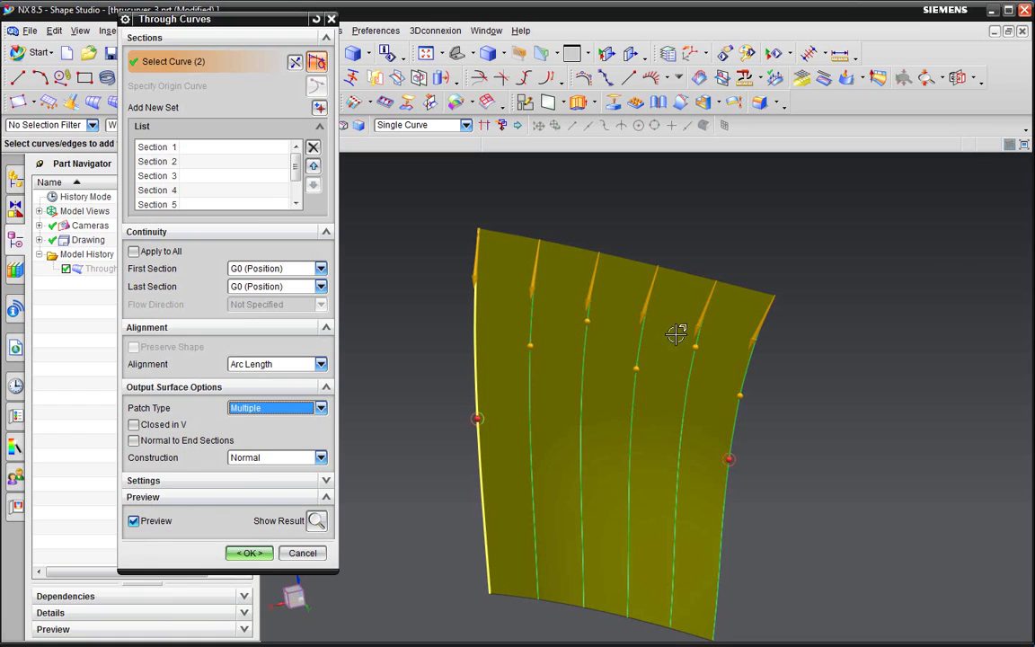
mouse_move(611, 331)
middle_mouse_down()
mouse_move(705, 342)
mouse_move(628, 337)
middle_mouse_up()
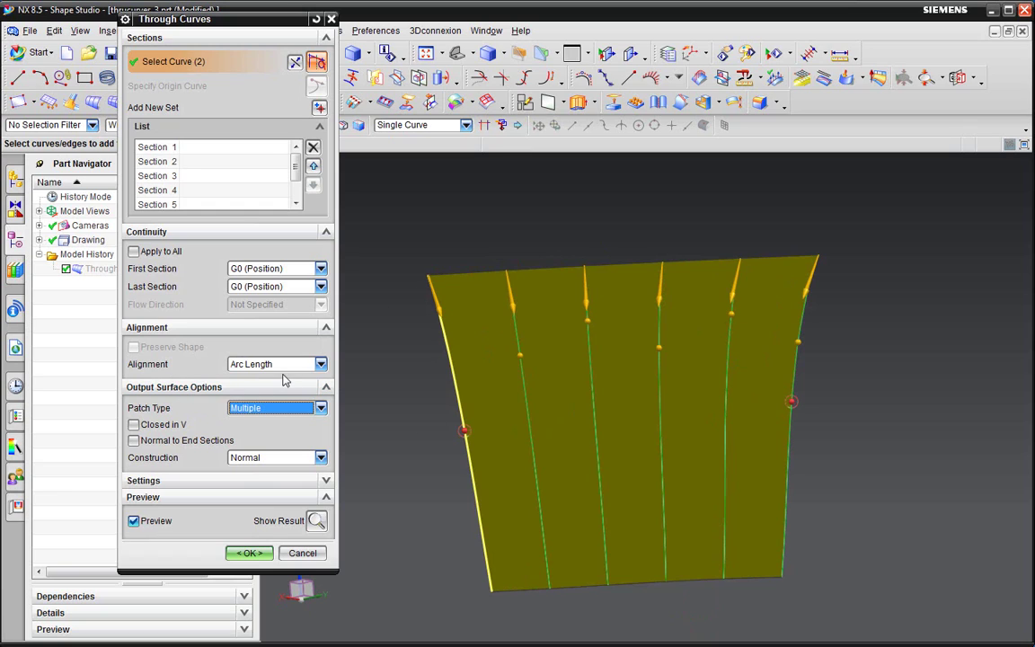
- Set the Through Curves surface's alignment to Parameter and display the preview in wireframe to inspect its grid lines
left_click(255, 367)
left_click(260, 381)
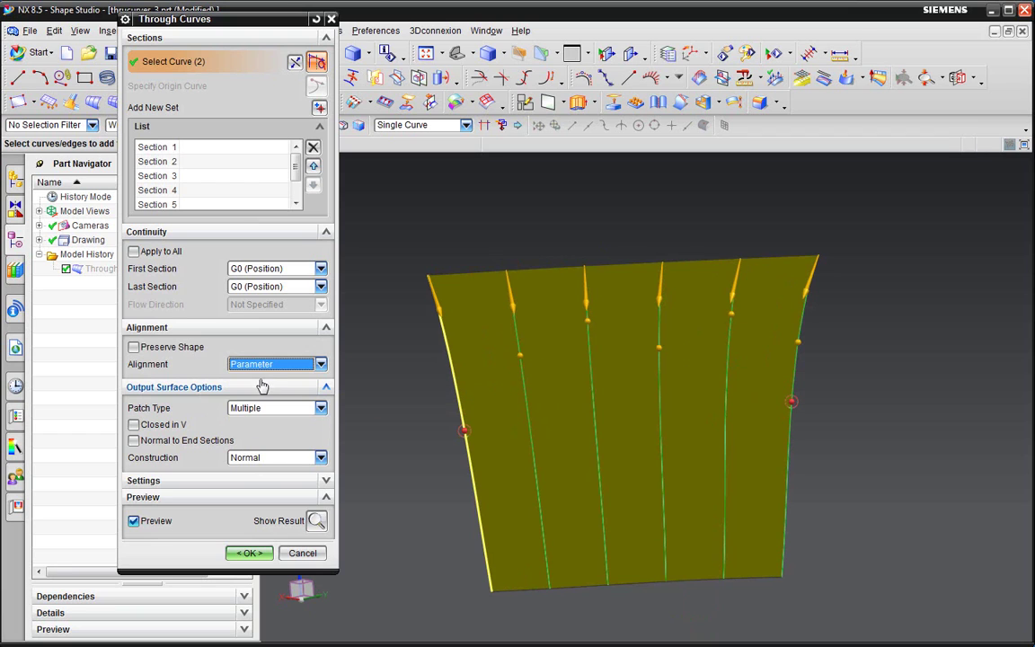
middle_click_drag(692, 339, 689, 374)
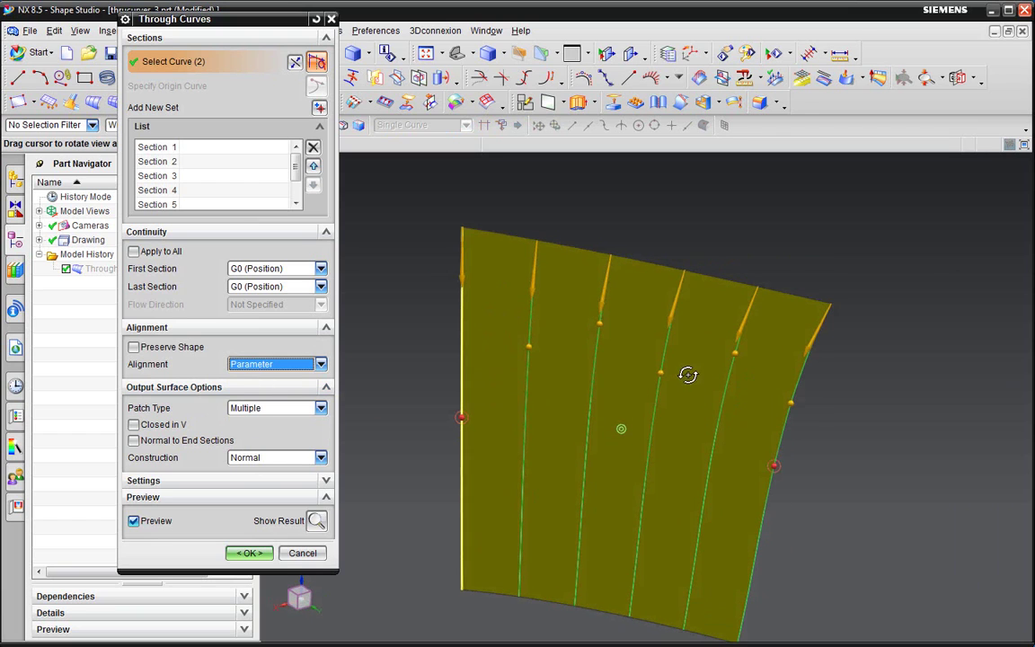
right_click_drag(904, 245, 688, 299)
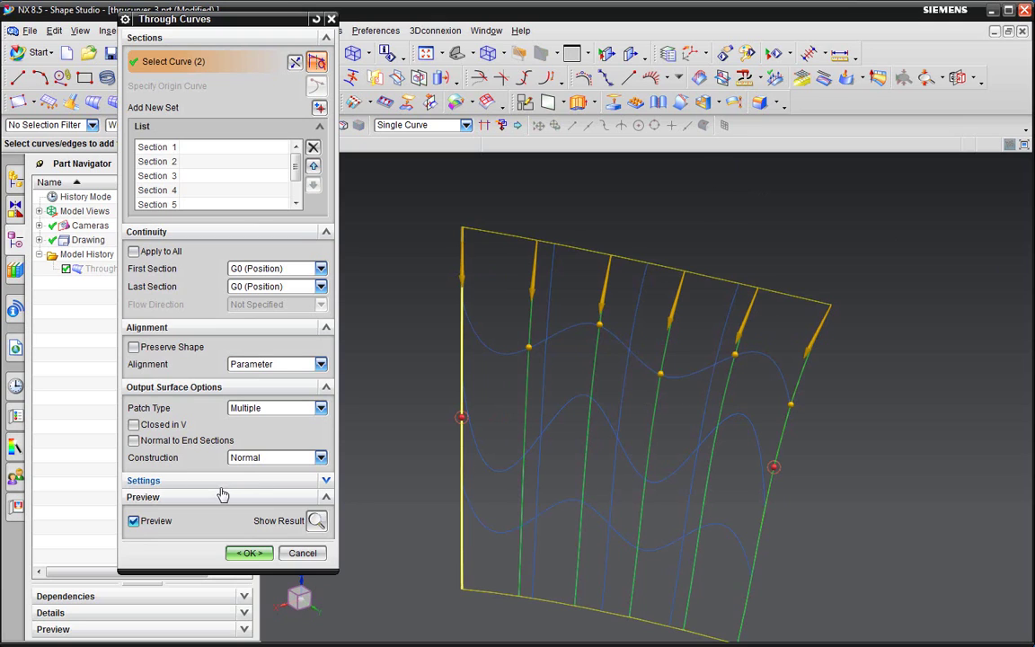
- Reveal the surface's lofting settings and turn on Preserve Shape for the Parameter alignment
left_click(220, 41)
left_click(215, 302)
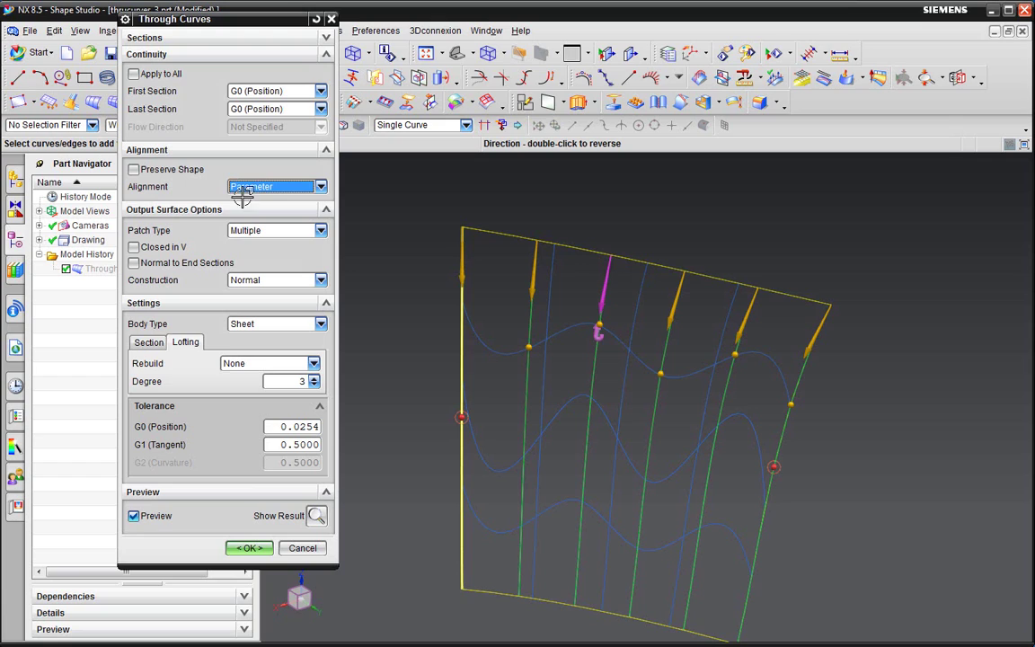
left_click(135, 171)
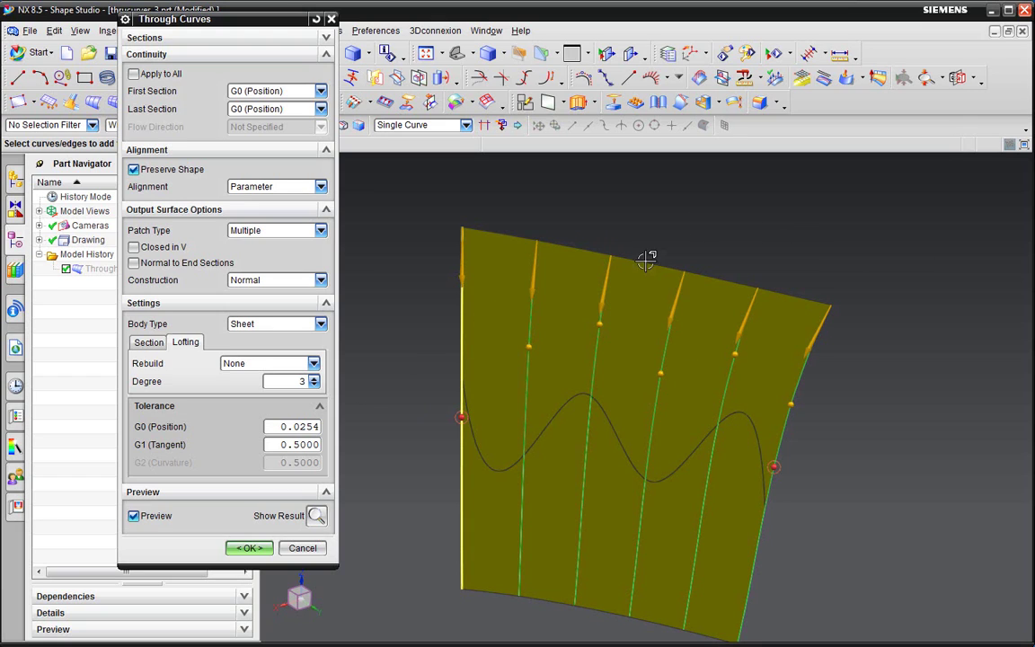
mouse_move(672, 270)
middle_mouse_down()
mouse_move(730, 201)
mouse_move(727, 235)
middle_mouse_up()
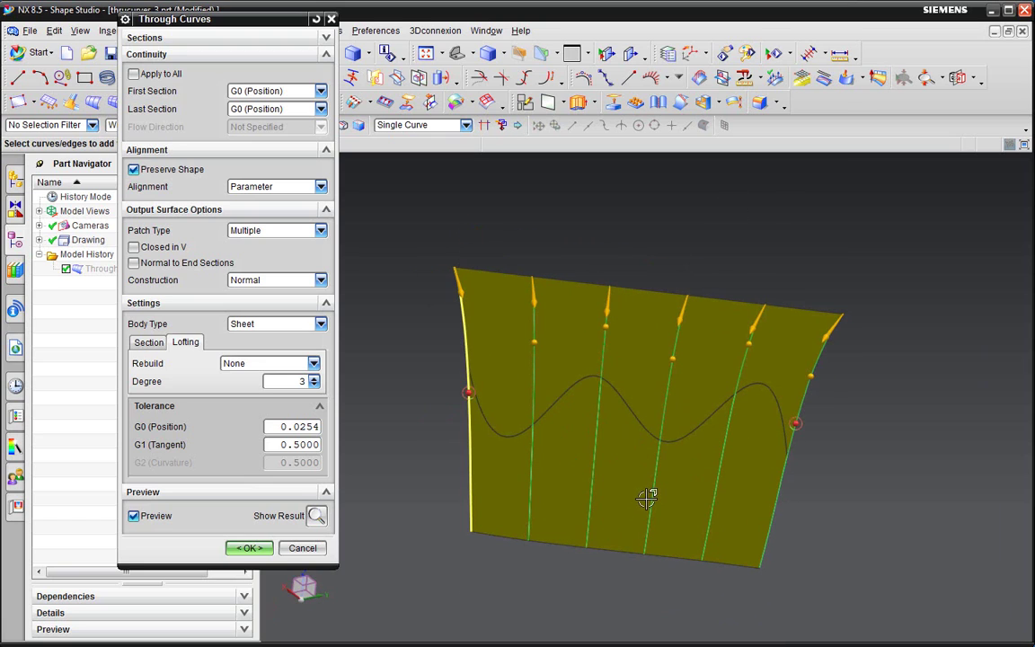
- Set the surface's patch type to Single and inspect the shaded preview with Preserve Shape on
left_click(260, 230)
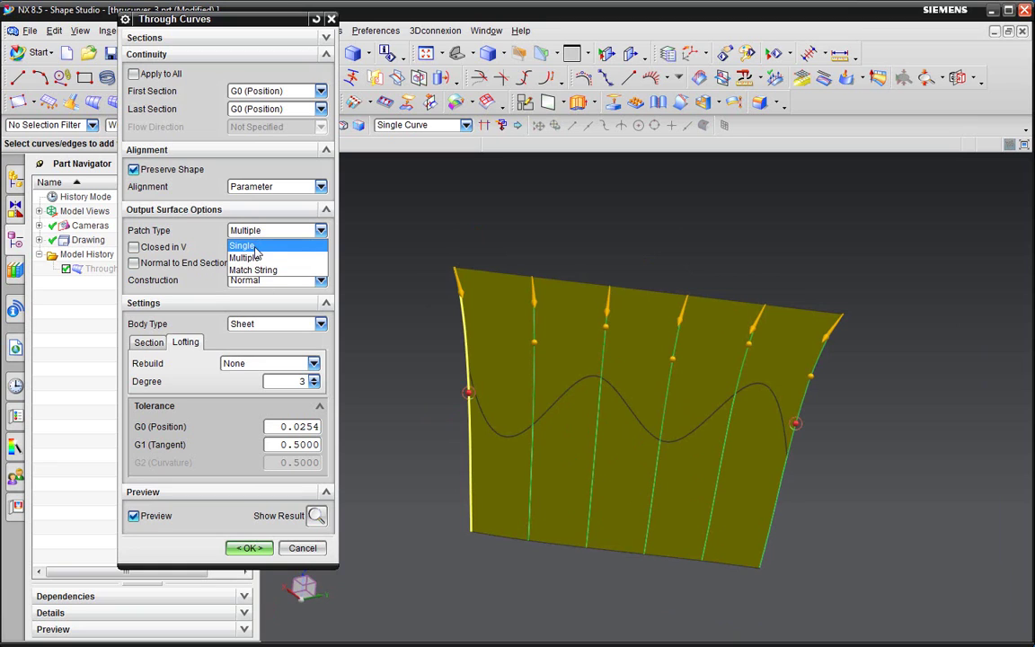
left_click(256, 246)
middle_click_drag(822, 397, 798, 427)
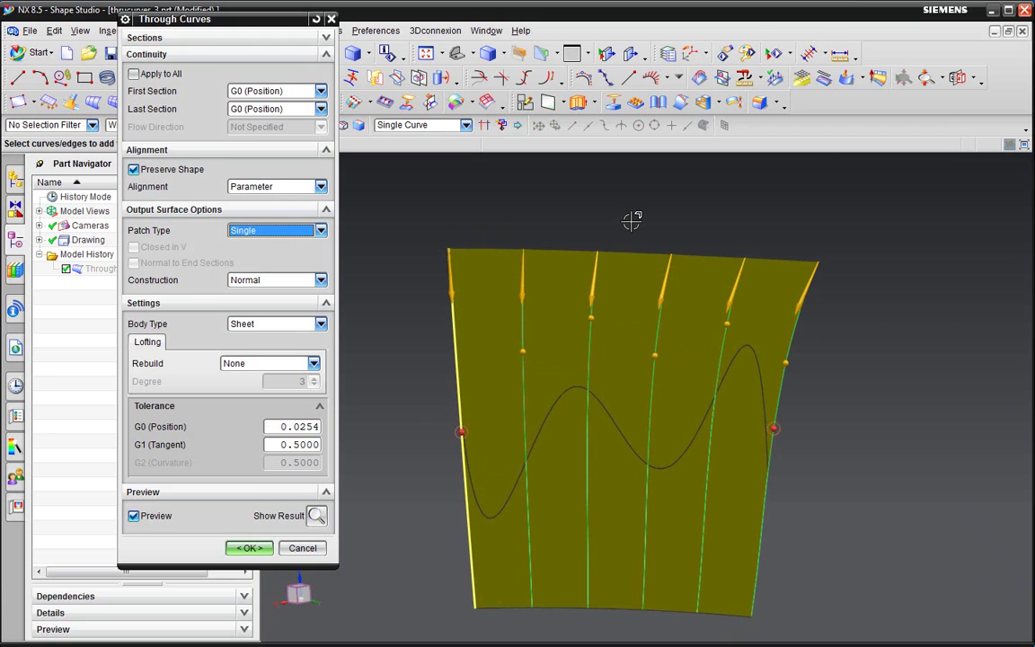
middle_click_drag(628, 219, 586, 261)
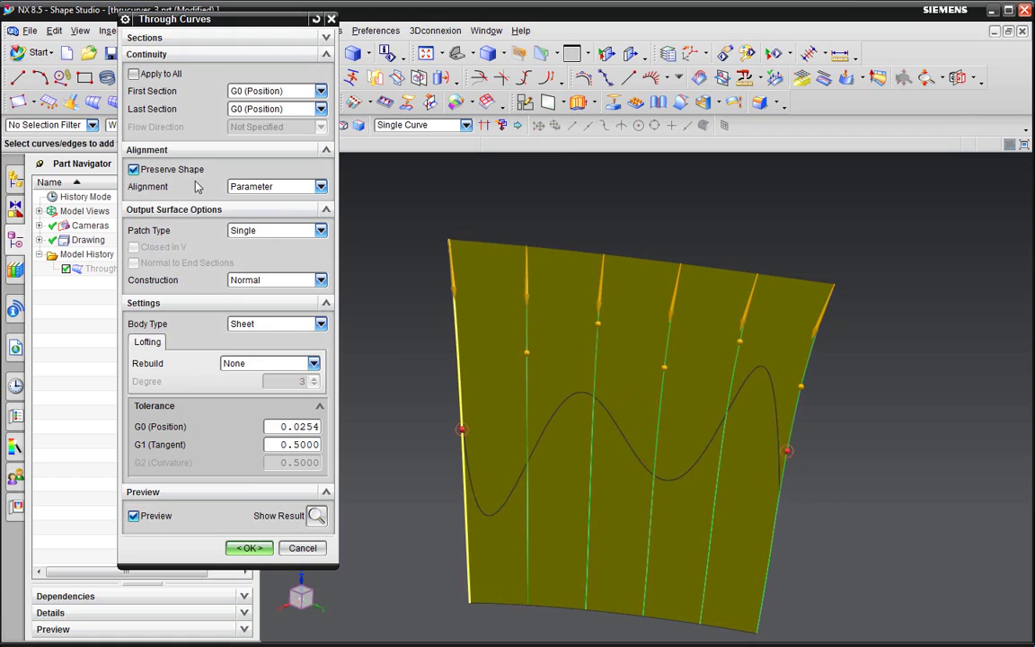
- Turn off Preserve Shape and display the single-patch preview in wireframe
left_click(158, 174)
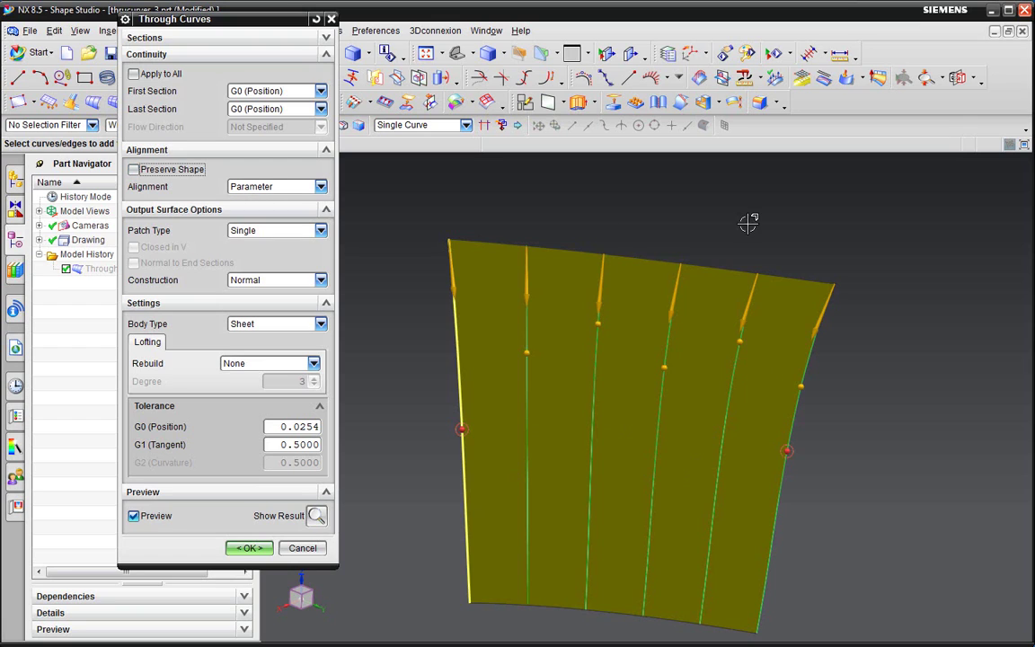
right_click_drag(640, 210, 590, 314)
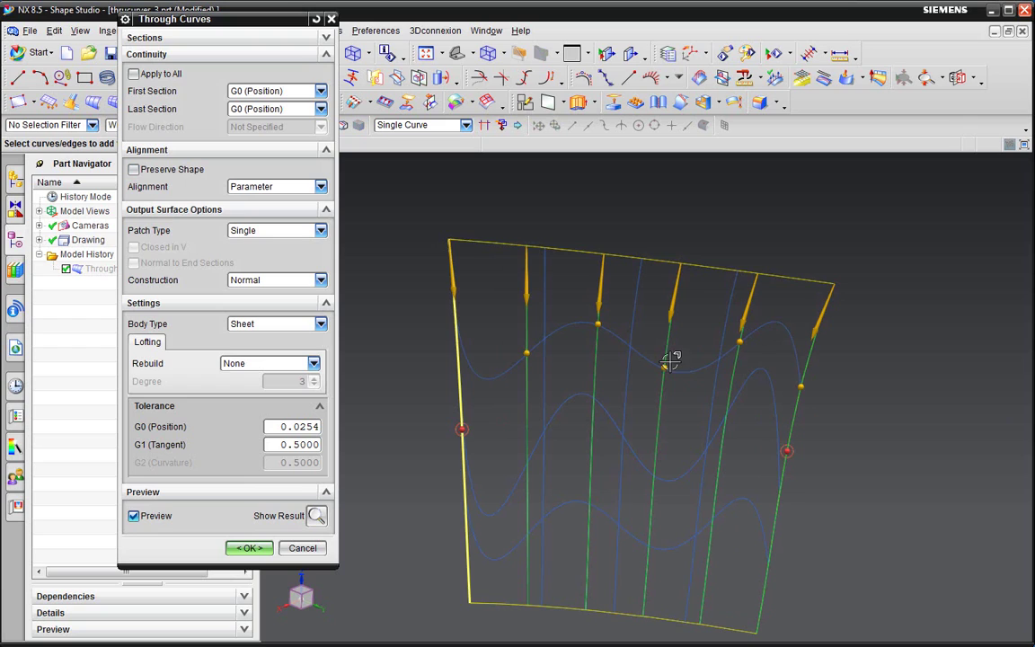
- Set the single-patch surface's alignment to Arc Length and accept the Through Curves edit
left_click(269, 186)
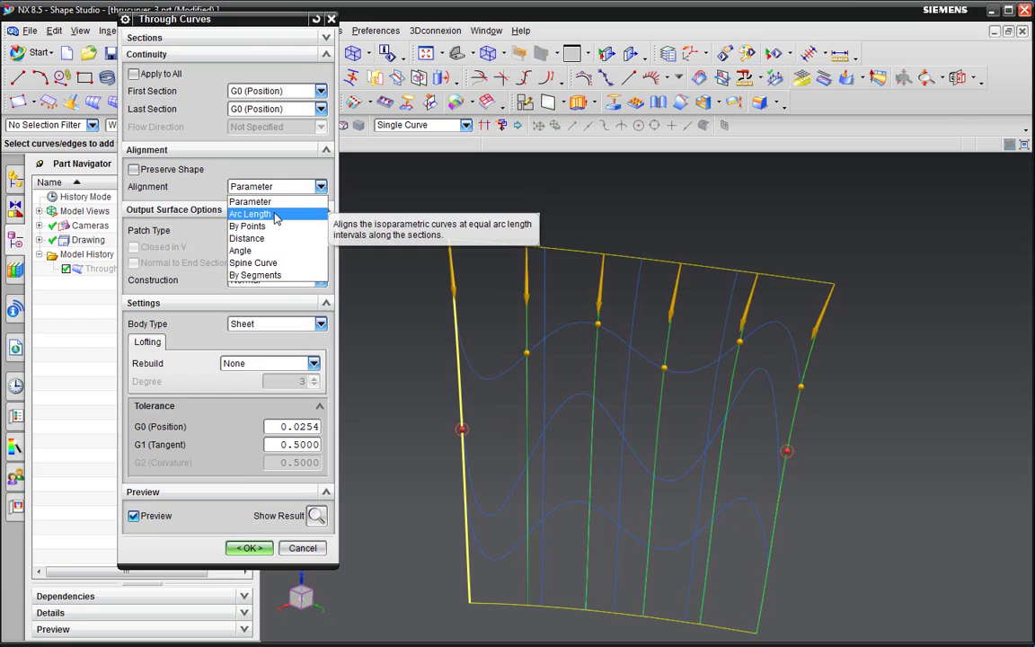
left_click(280, 216)
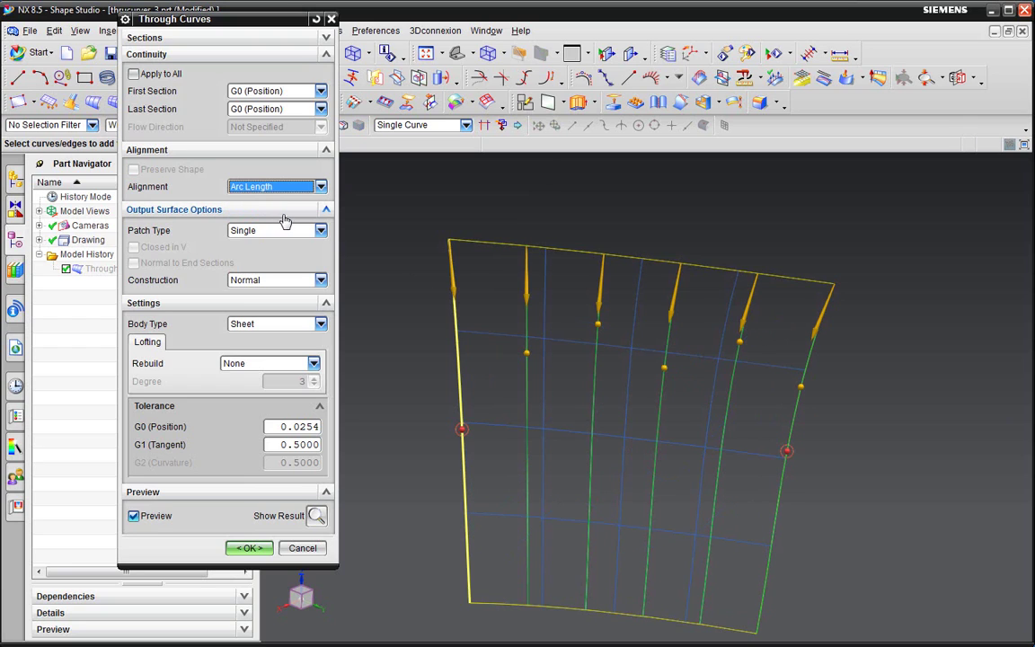
left_click(250, 548)
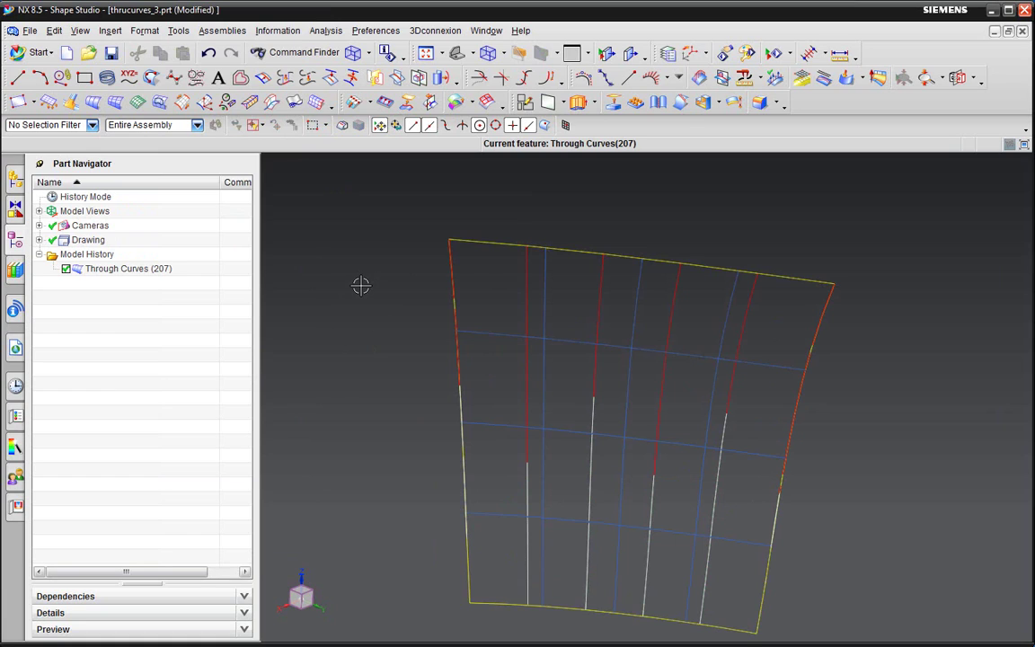
- Close the current part and open thrucurves_1.prt from the Aula58 folder
left_click(1021, 33)
left_click(689, 406)
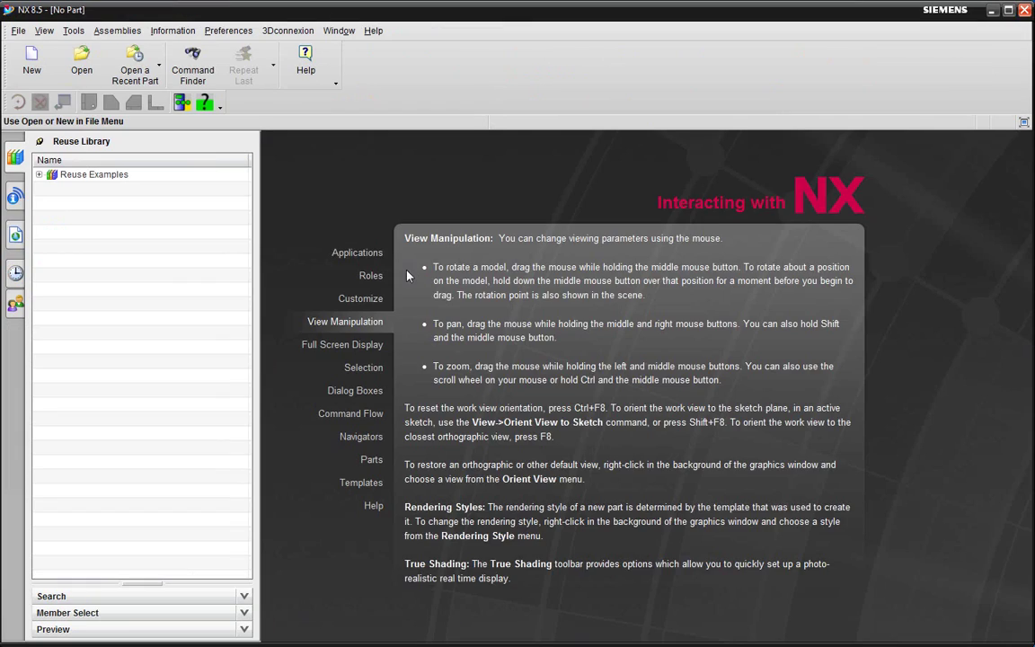
left_click(81, 61)
left_click(303, 204)
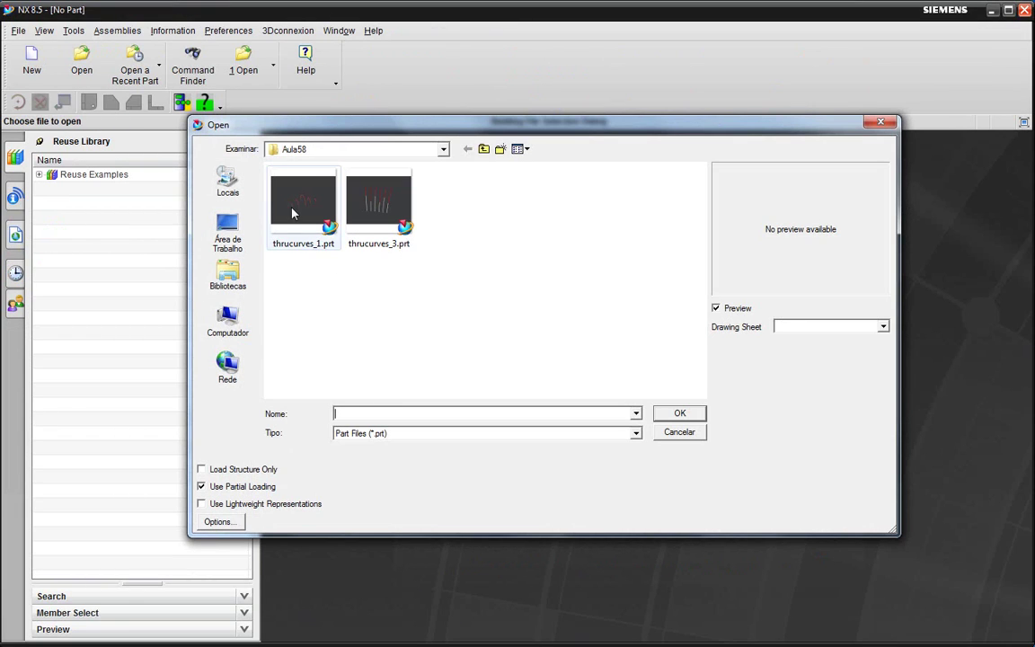
left_click(679, 413)
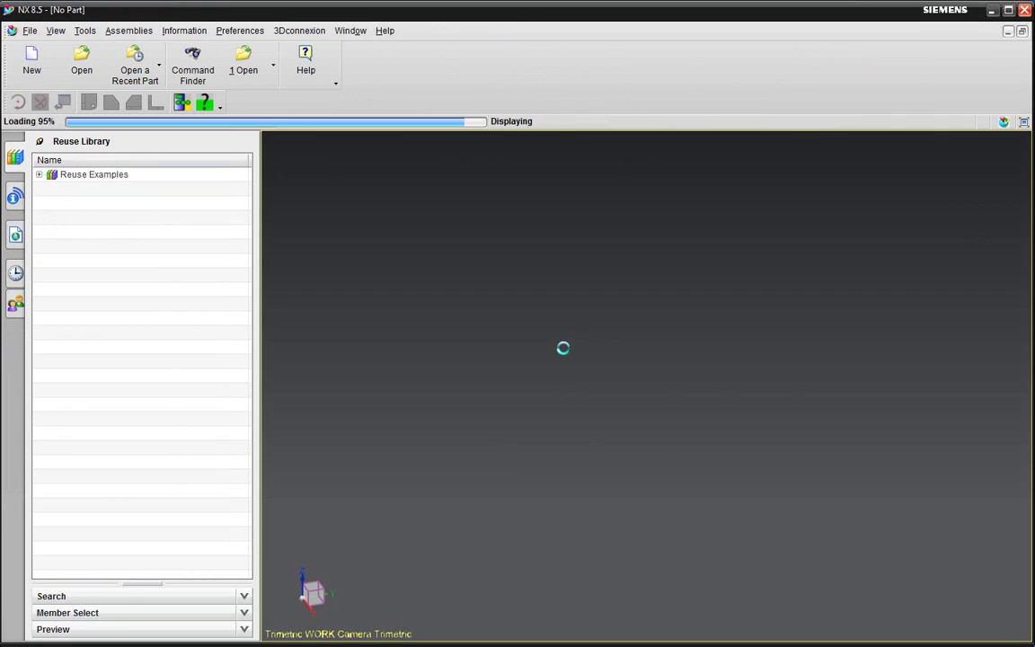
- Switch thrucurves_1.prt to the Shape Studio application and look over its arcs
left_click(44, 55)
left_click(57, 89)
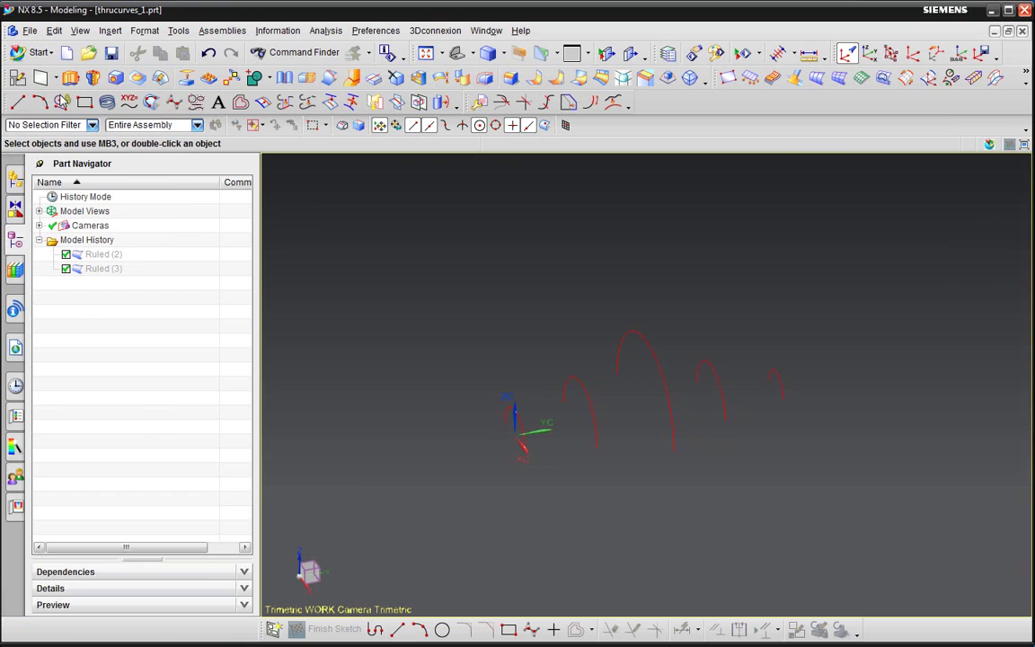
middle_click_drag(668, 324, 696, 377)
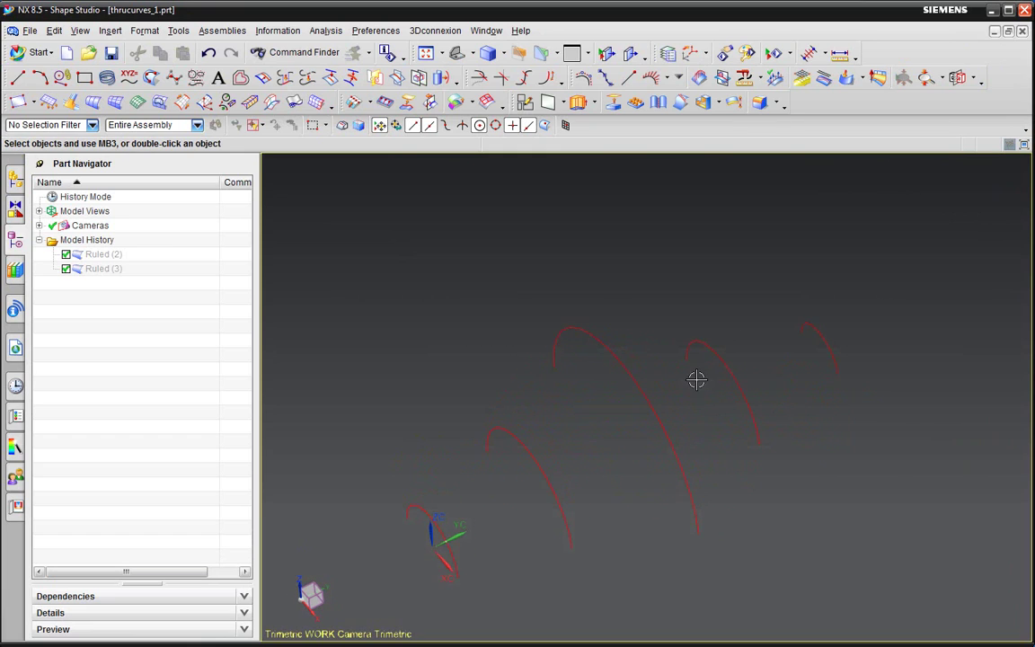
scroll(635, 378, "down", 2)
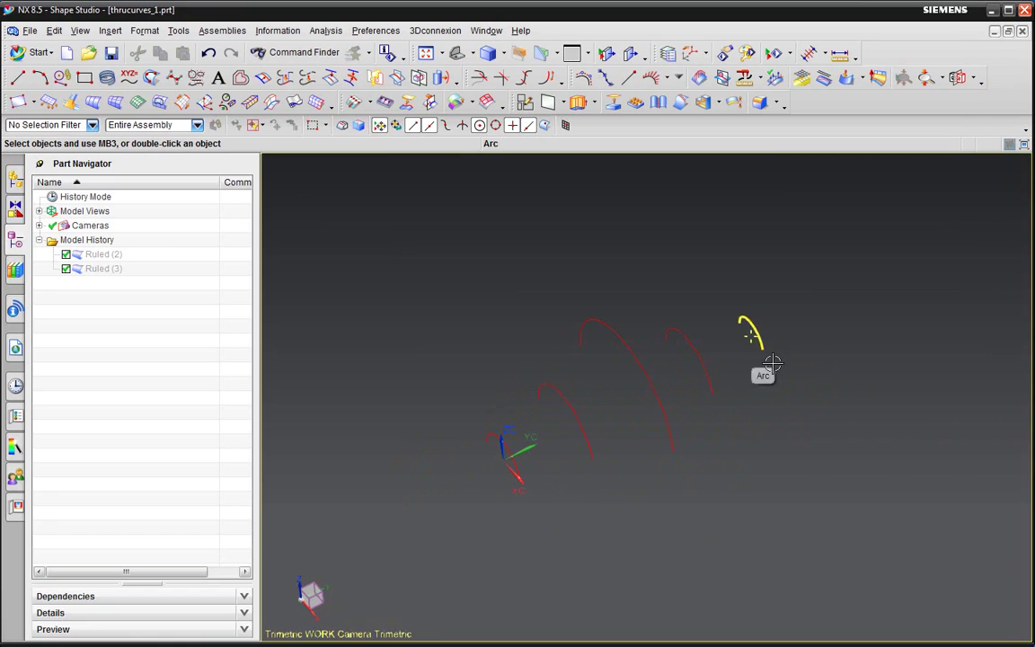
middle_click_drag(774, 416, 831, 369)
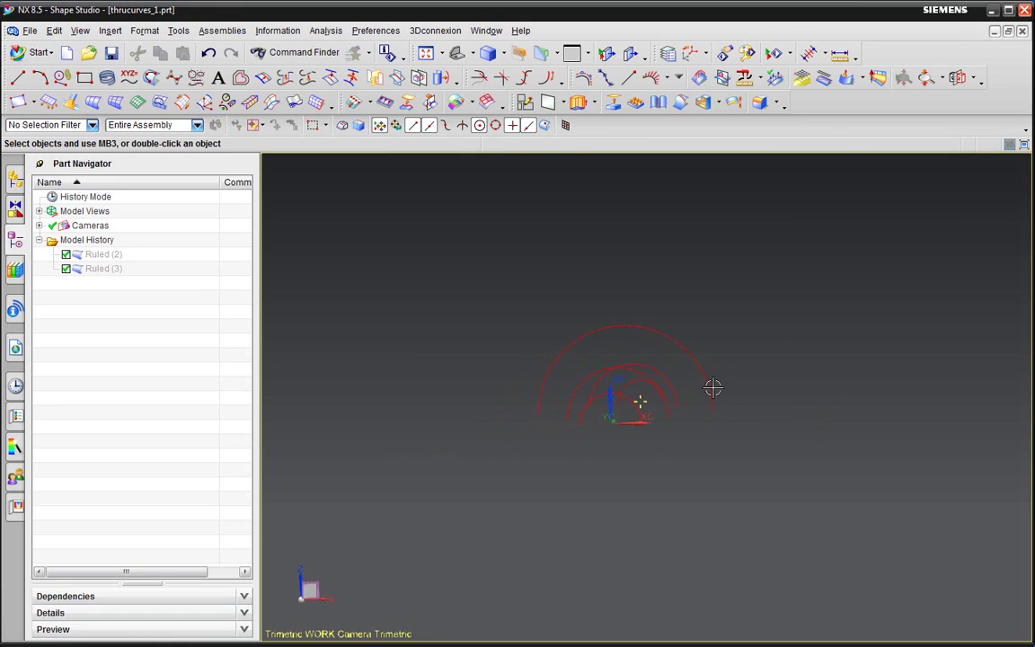
middle_click_drag(712, 388, 566, 409)
- Inspect the radius of the second arc from the origin as an Arc/Circle from Center, then cancel the edit
double_click(595, 405)
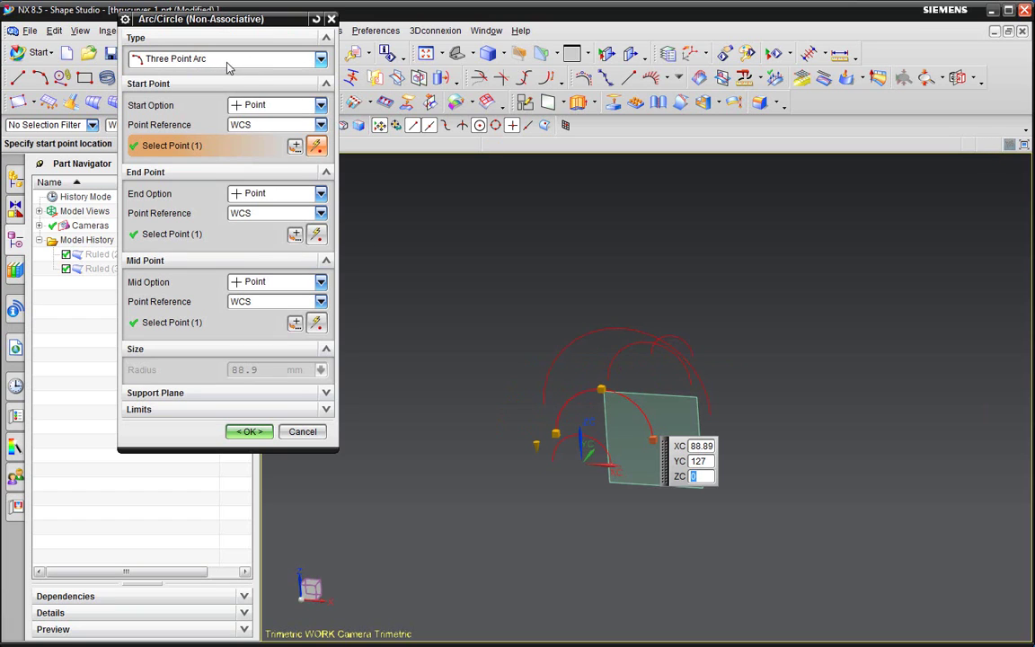
left_click(227, 64)
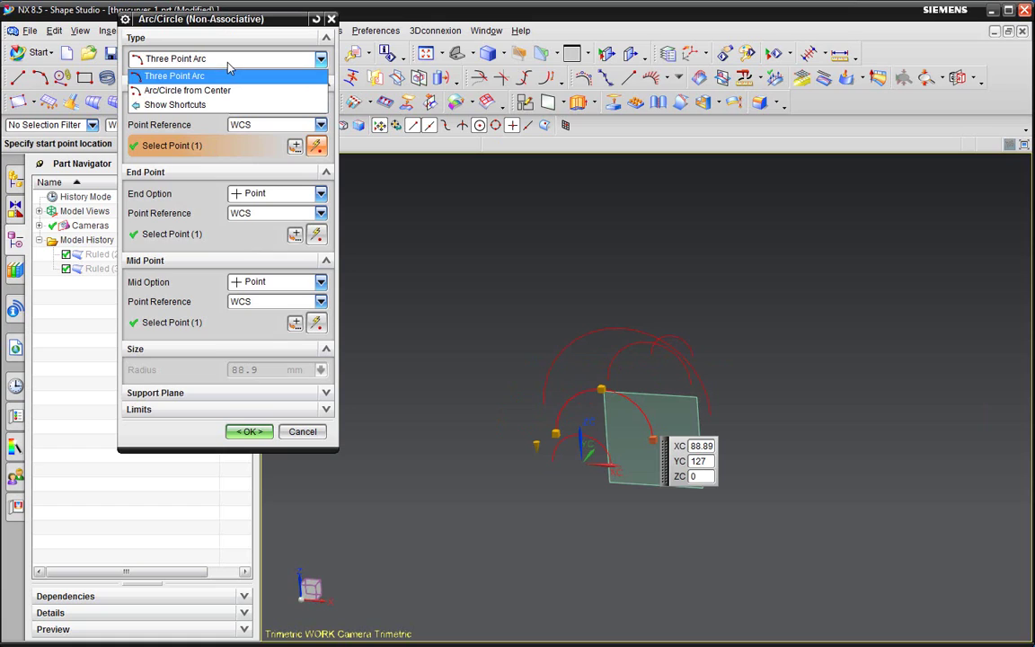
left_click(186, 91)
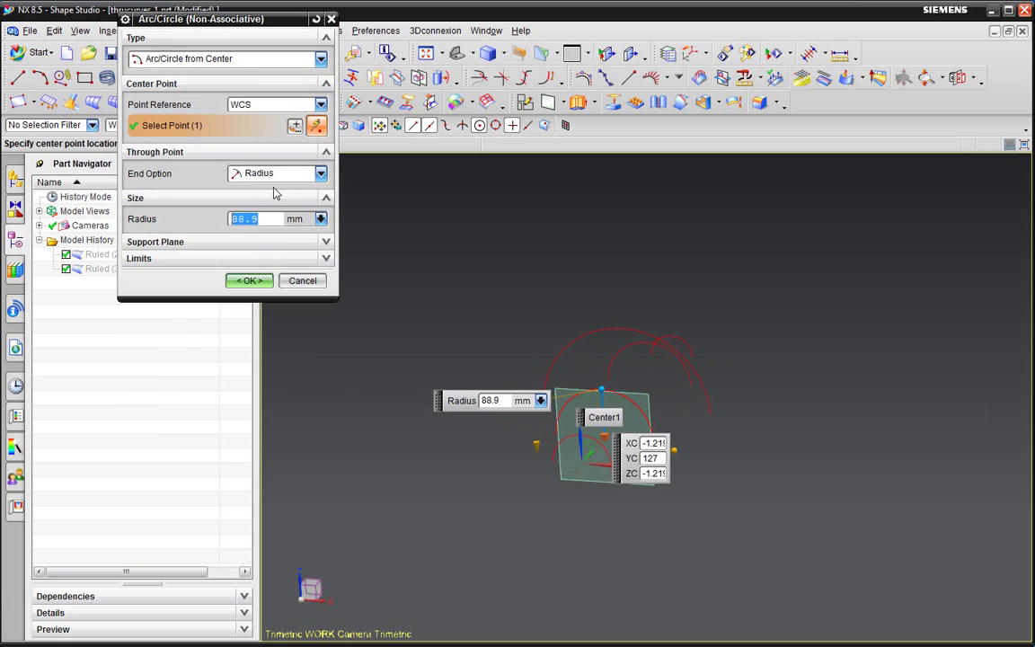
left_click(269, 220)
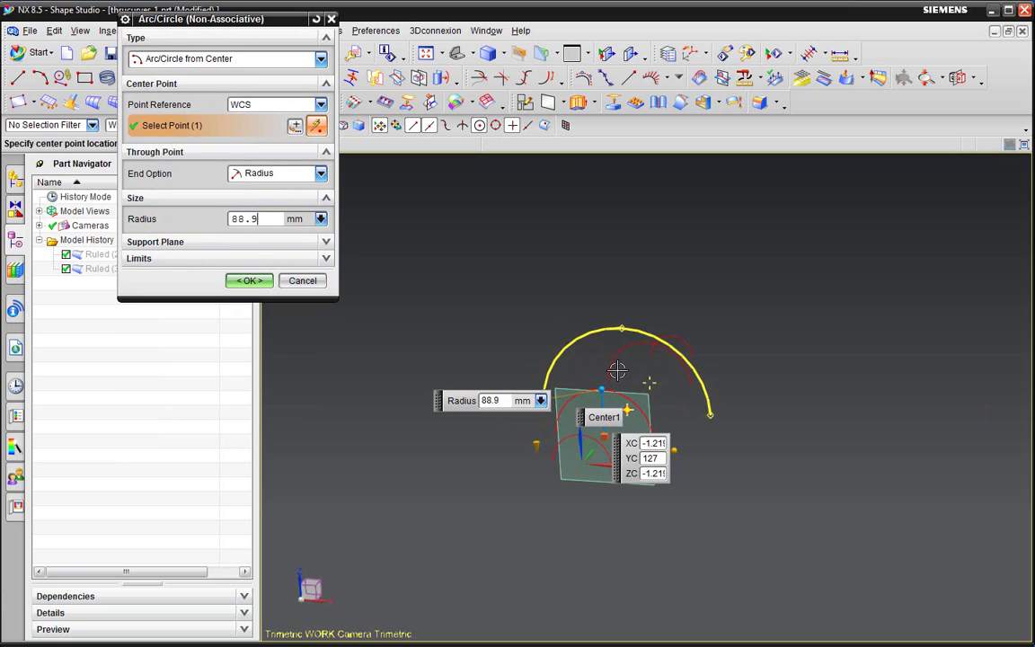
left_click(302, 282)
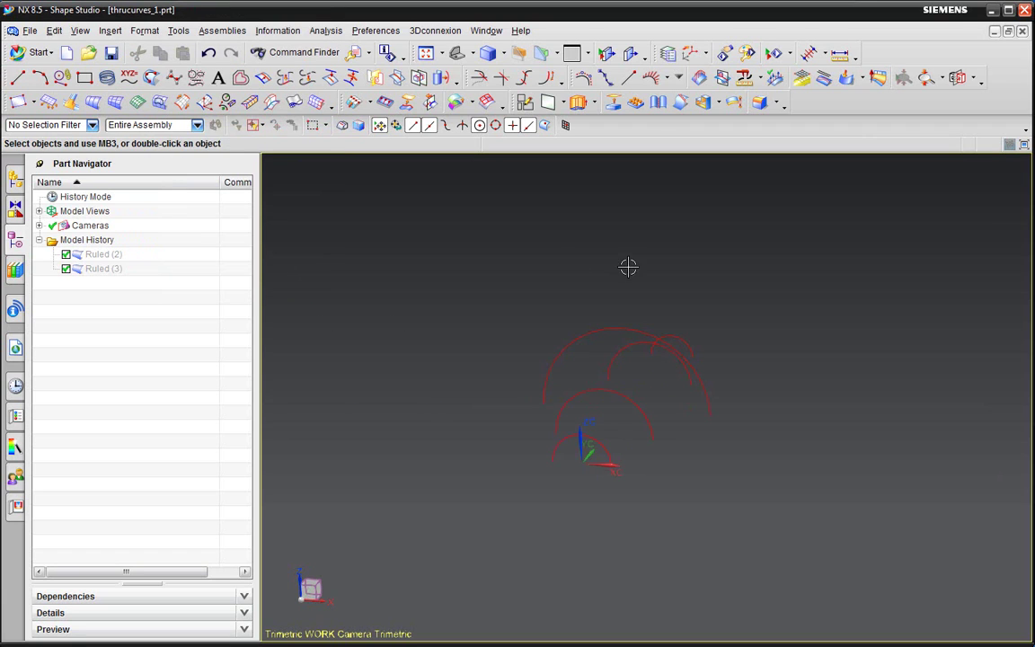
middle_click_drag(628, 268, 704, 317)
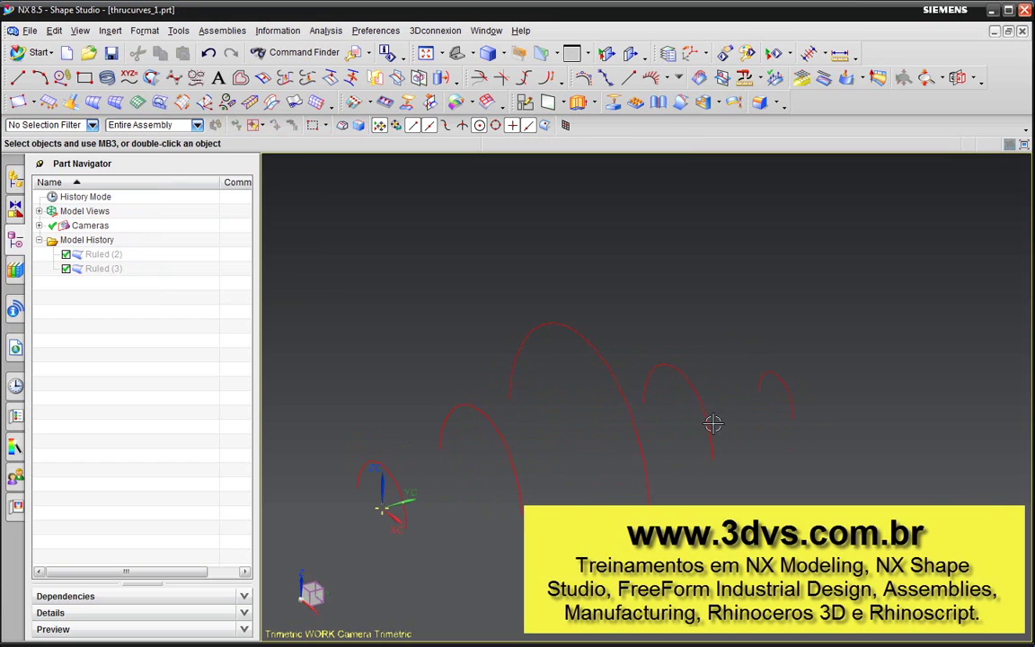